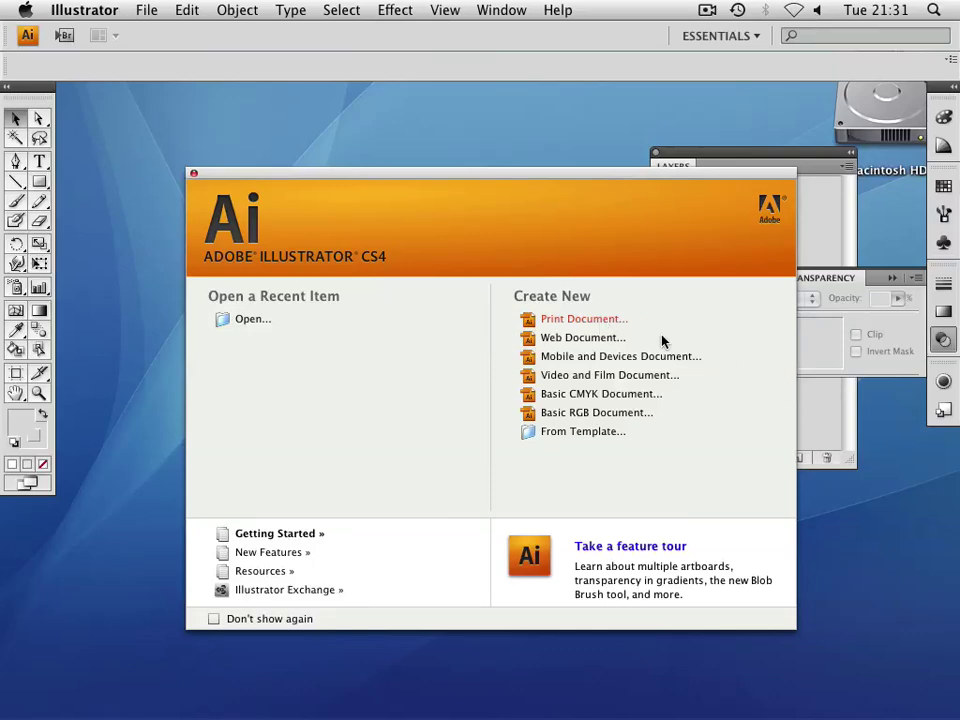
Create a new blank 800×600 px document using the Web profile (Untitled-1, RGB)
{"action": "key", "text": "super+n"}
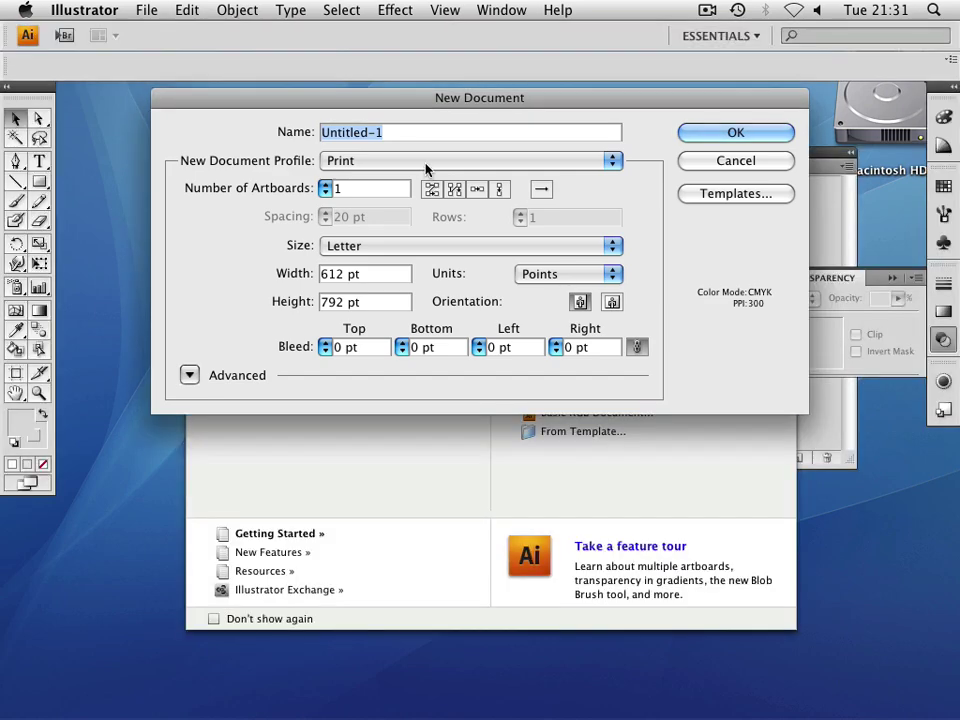
{"action": "left_click", "coordinate": [426, 161]}
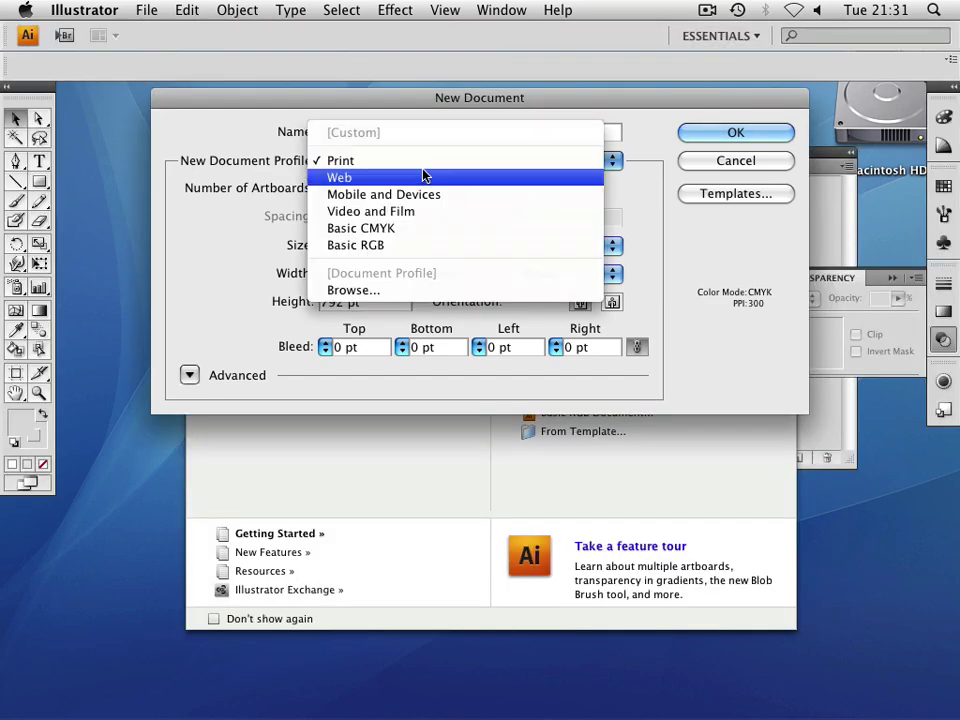
{"action": "left_click", "coordinate": [424, 177]}
{"action": "left_click", "coordinate": [683, 136]}
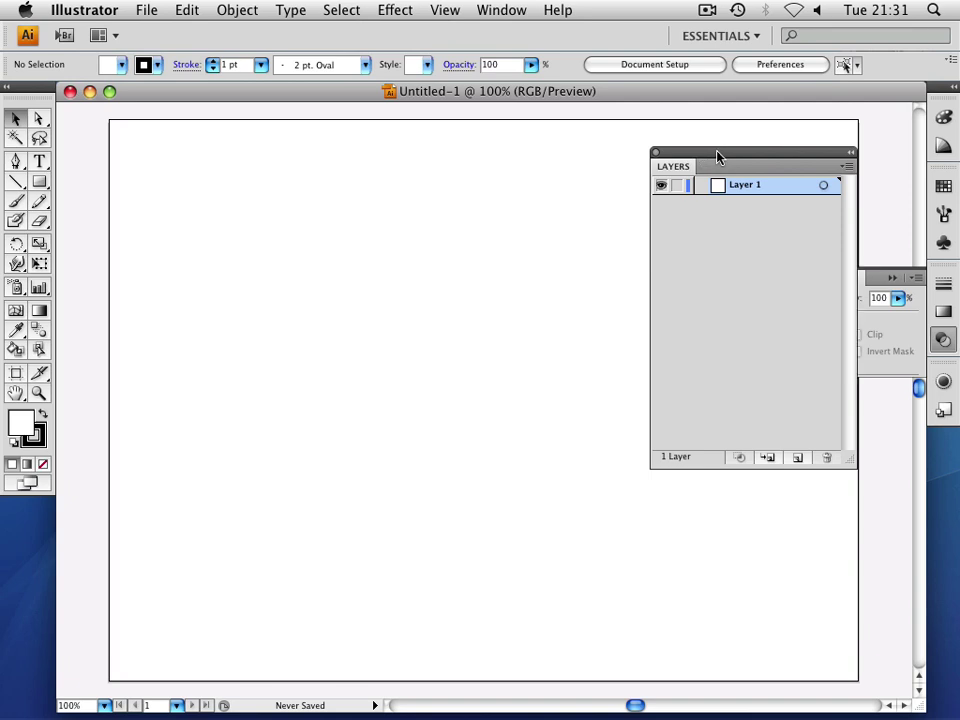
Detach the Layers and Stroke panels and draw a square with the Rectangle tool
{"action": "left_click_drag", "start_coordinate": [718, 154], "coordinate": [818, 124]}
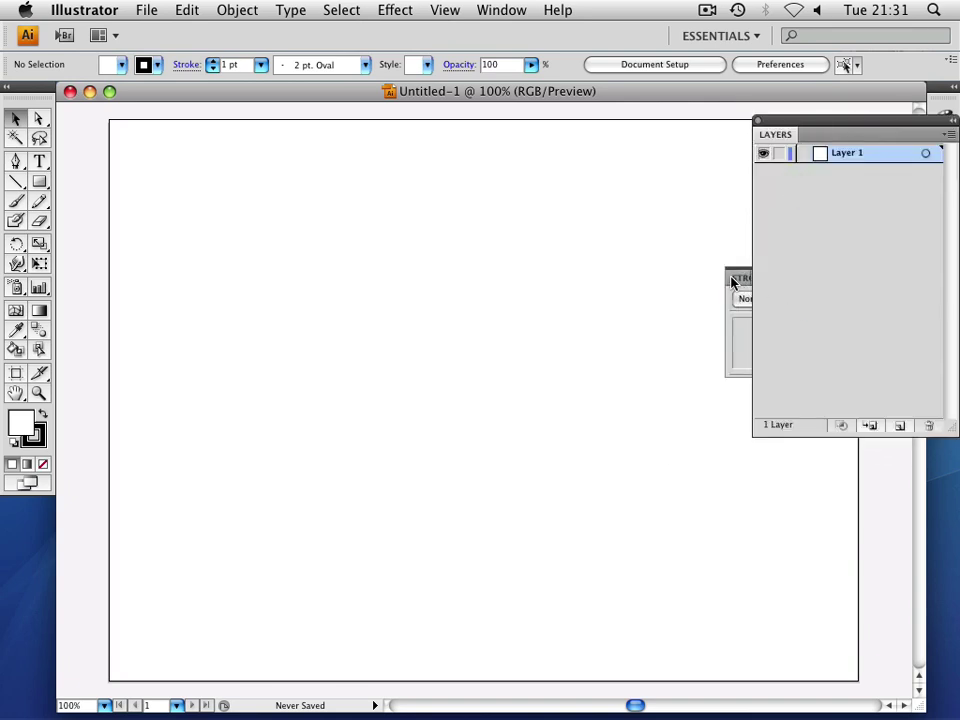
{"action": "left_click_drag", "start_coordinate": [732, 283], "coordinate": [754, 490]}
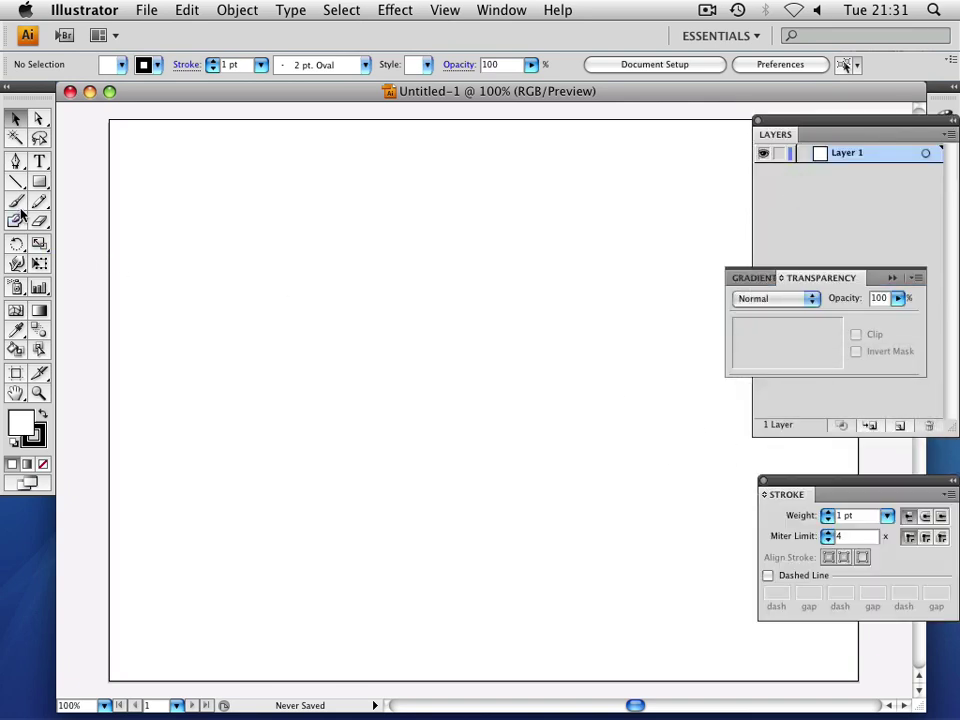
{"action": "left_click", "coordinate": [39, 182]}
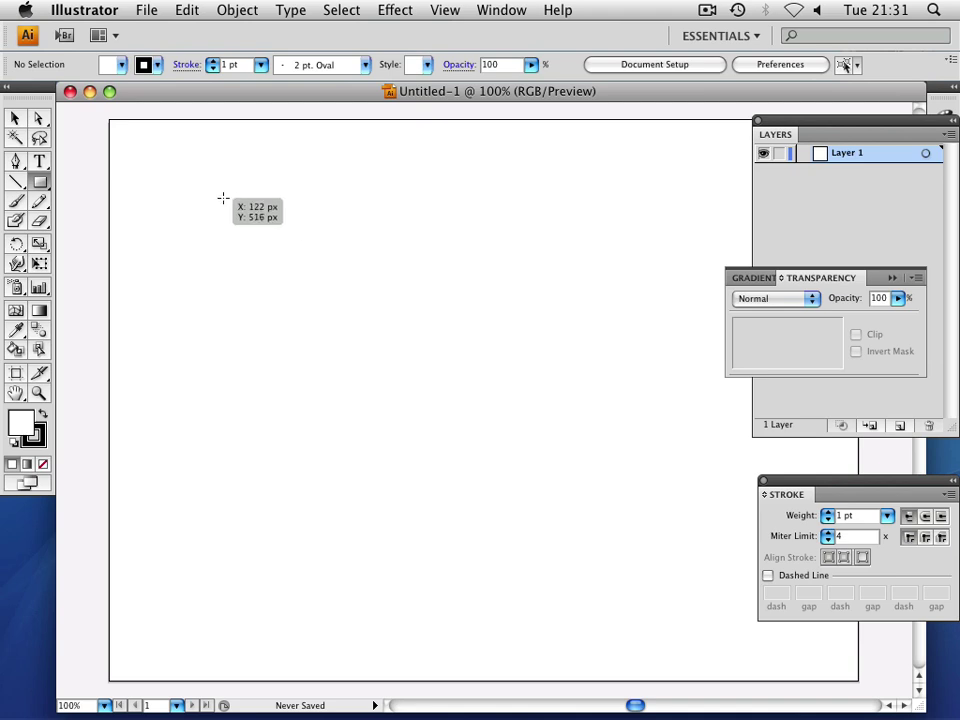
{"action": "left_click_drag", "start_coordinate": [223, 198], "coordinate": [395, 369]}
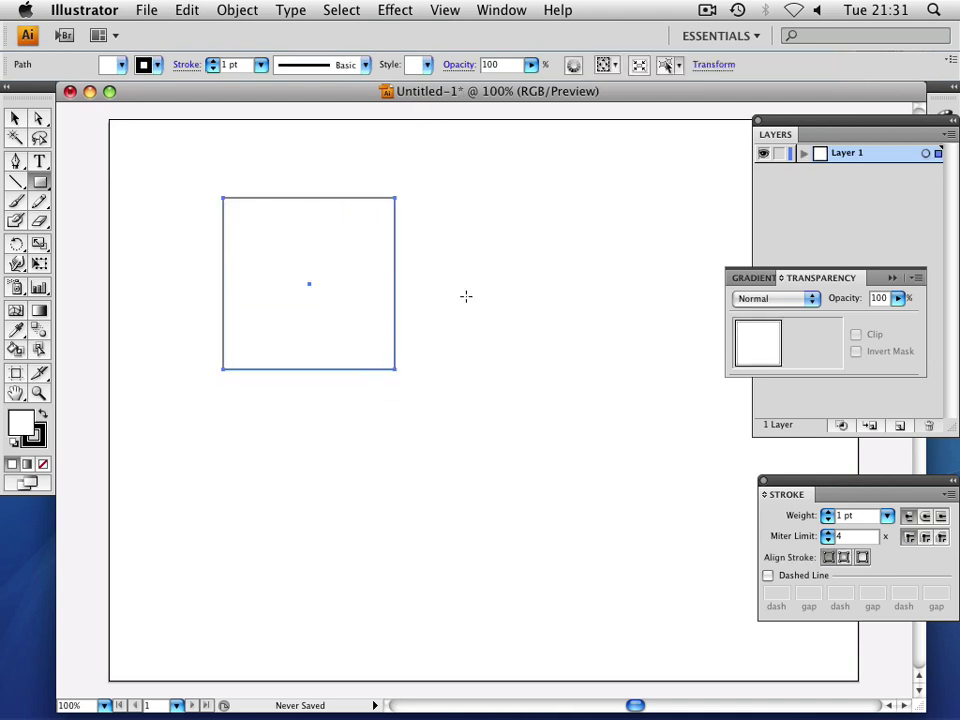
Turn on Smart Guides from the View menu
{"action": "left_click", "coordinate": [440, 11]}
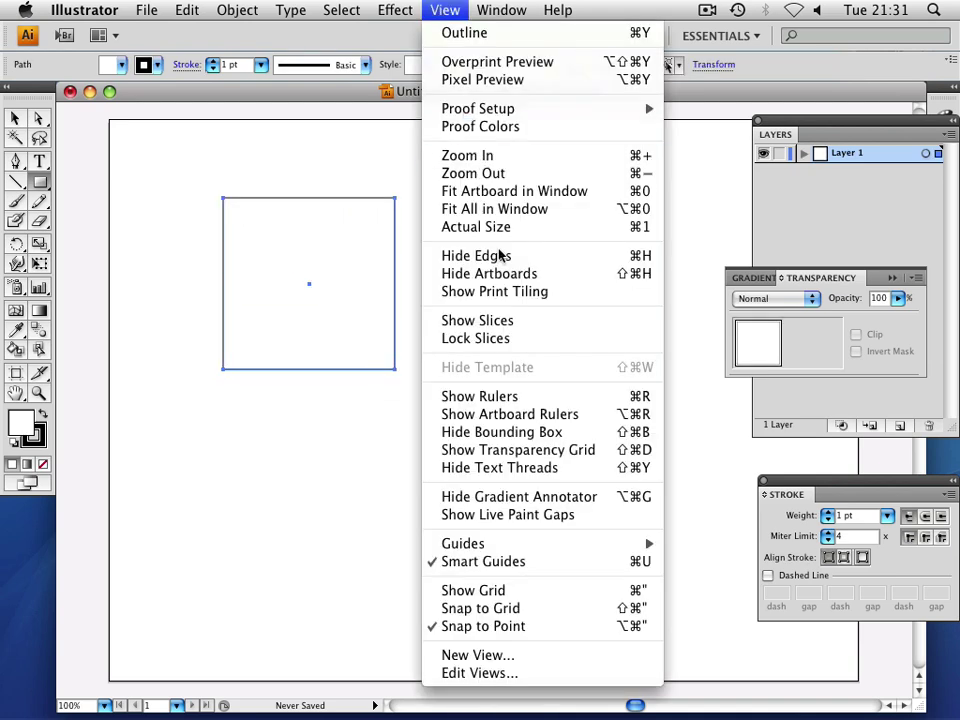
{"action": "left_click", "coordinate": [500, 563]}
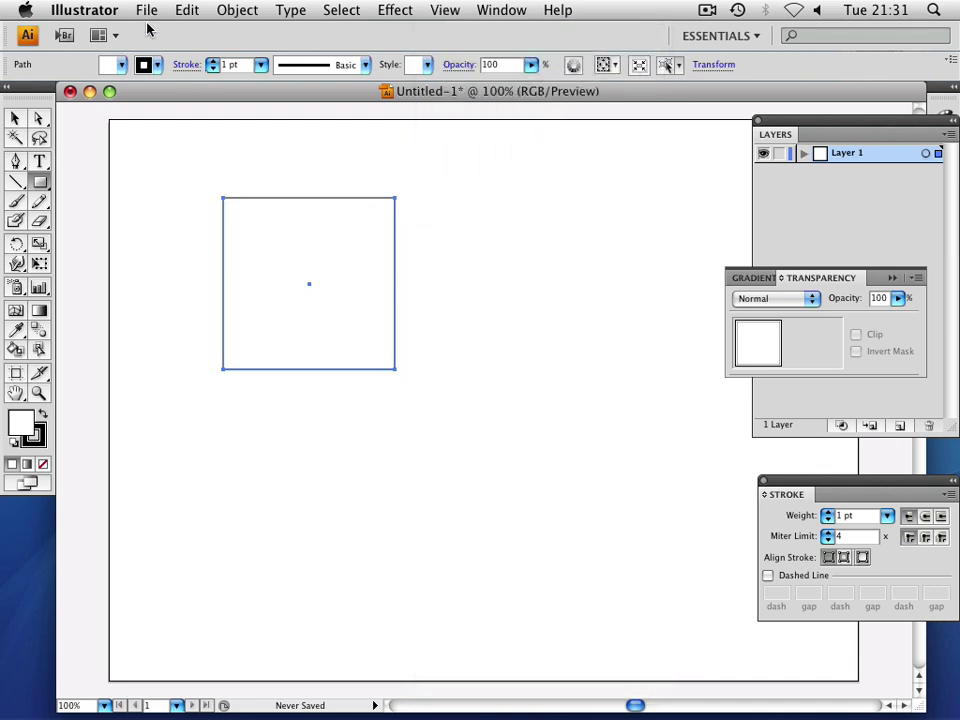
{"action": "left_click", "coordinate": [15, 118]}
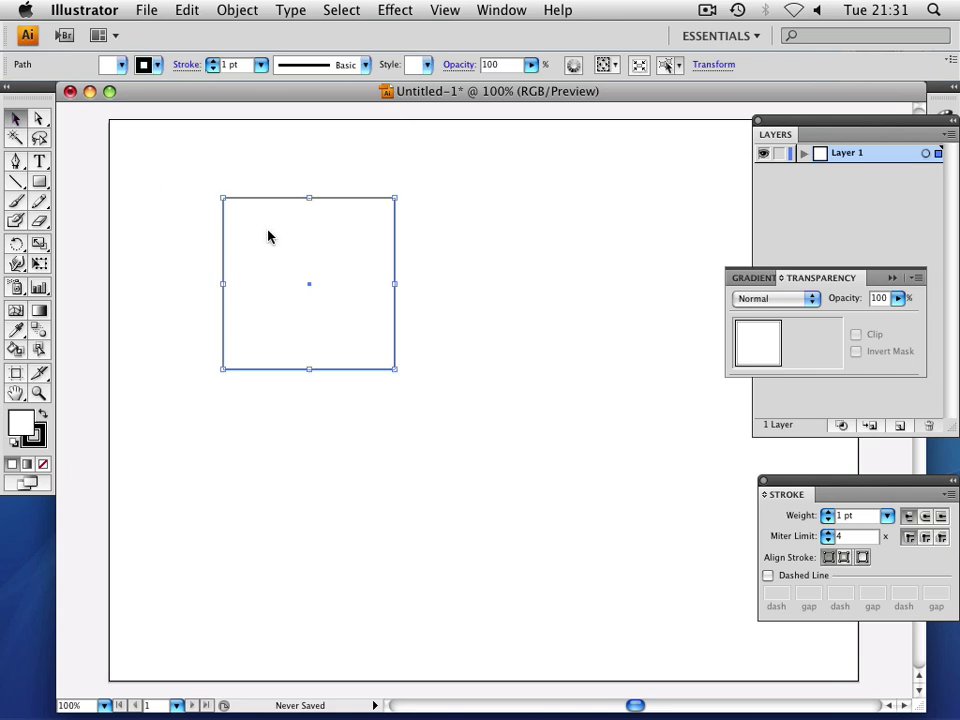
Copy and paste the square to make a duplicate
{"action": "left_click", "coordinate": [187, 11]}
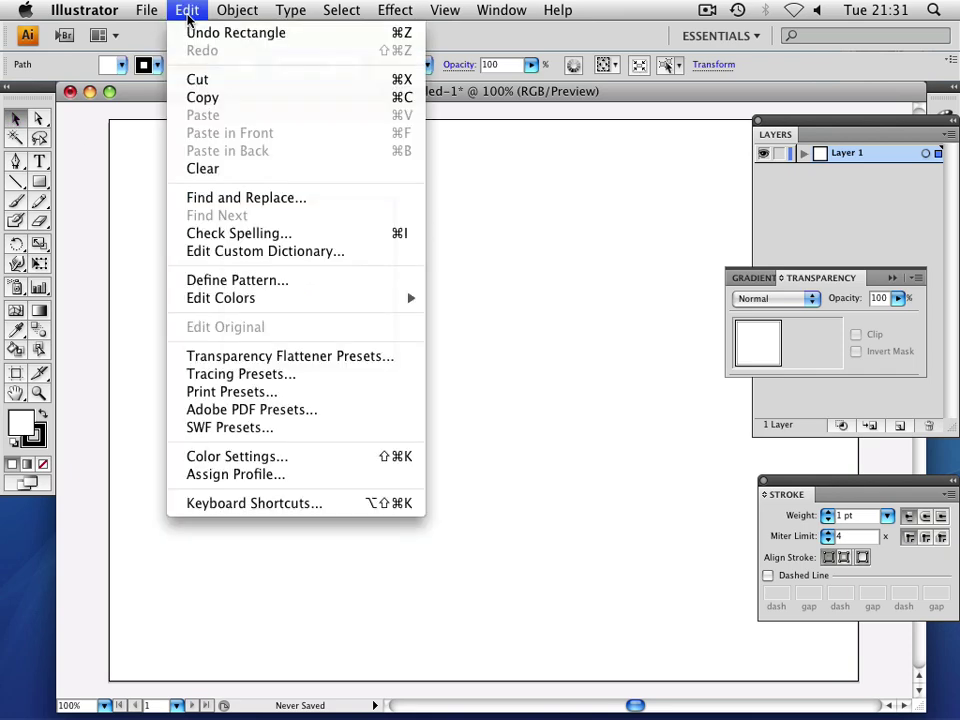
{"action": "left_click", "coordinate": [195, 97]}
{"action": "left_click", "coordinate": [186, 11]}
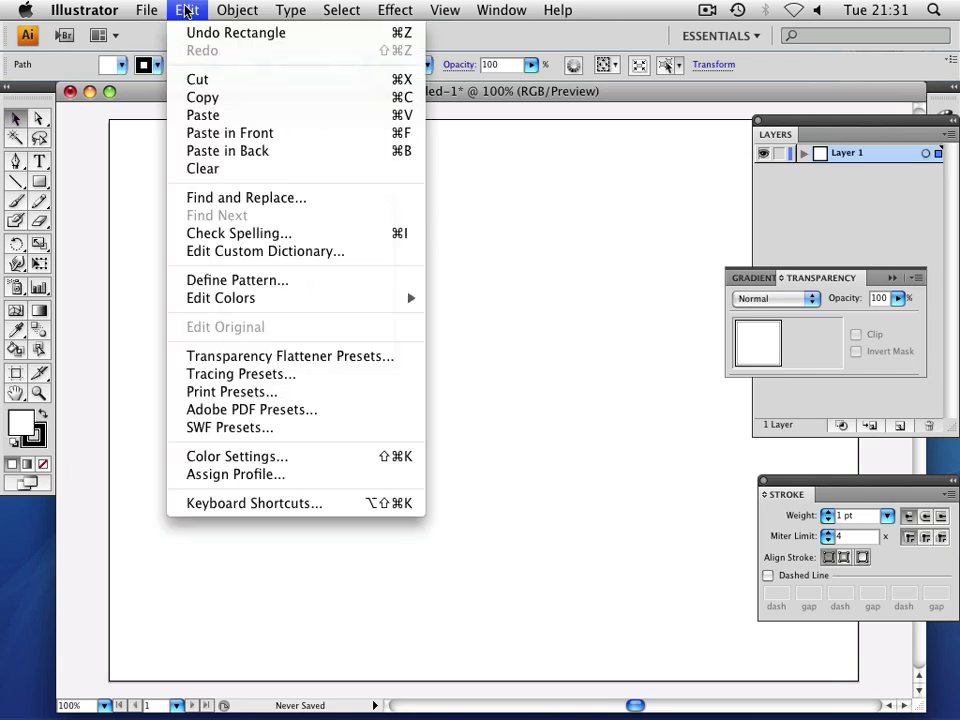
{"action": "left_click", "coordinate": [193, 111]}
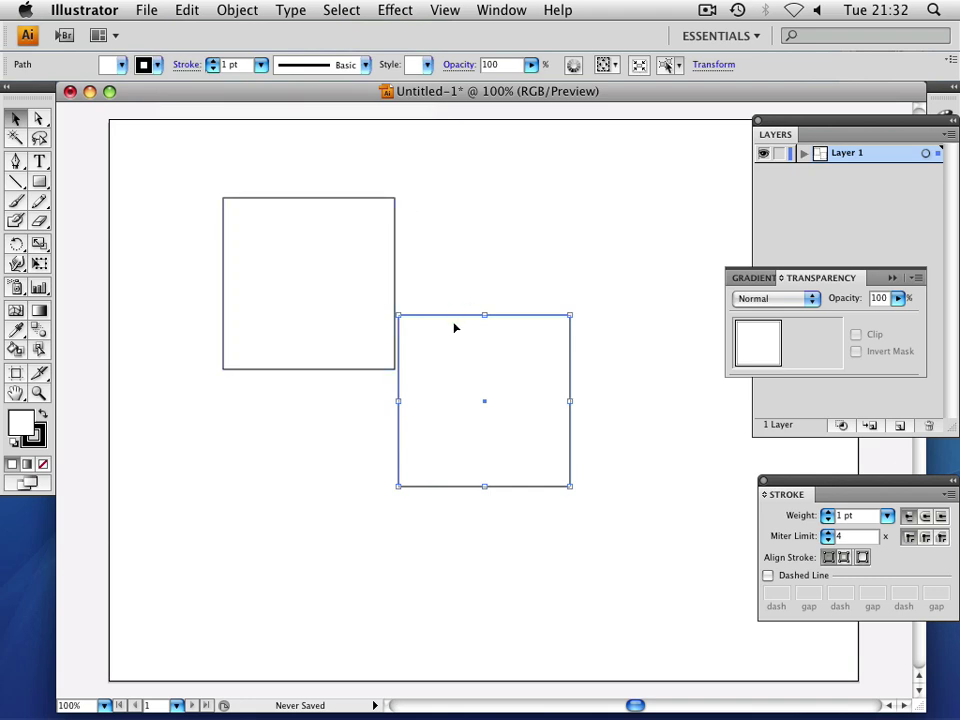
Snap the copy against the original's right edge, then select the left square
{"action": "left_click_drag", "start_coordinate": [455, 348], "coordinate": [445, 229]}
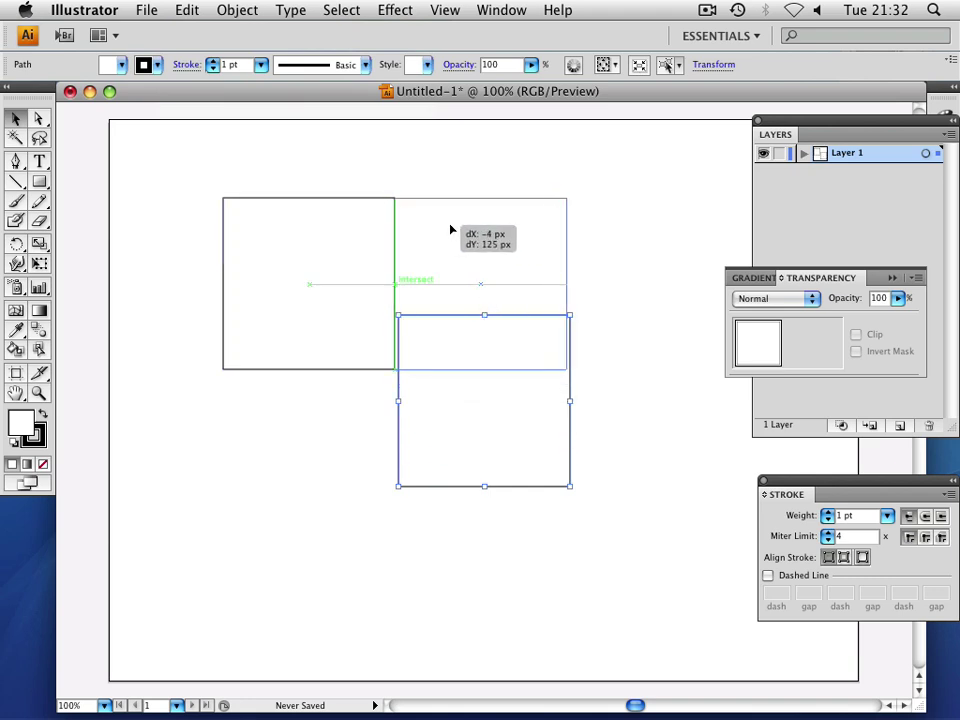
{"action": "left_click_drag", "start_coordinate": [445, 229], "coordinate": [451, 227]}
{"action": "left_click", "coordinate": [370, 255], "text": "shift"}
{"action": "left_click", "coordinate": [315, 244]}
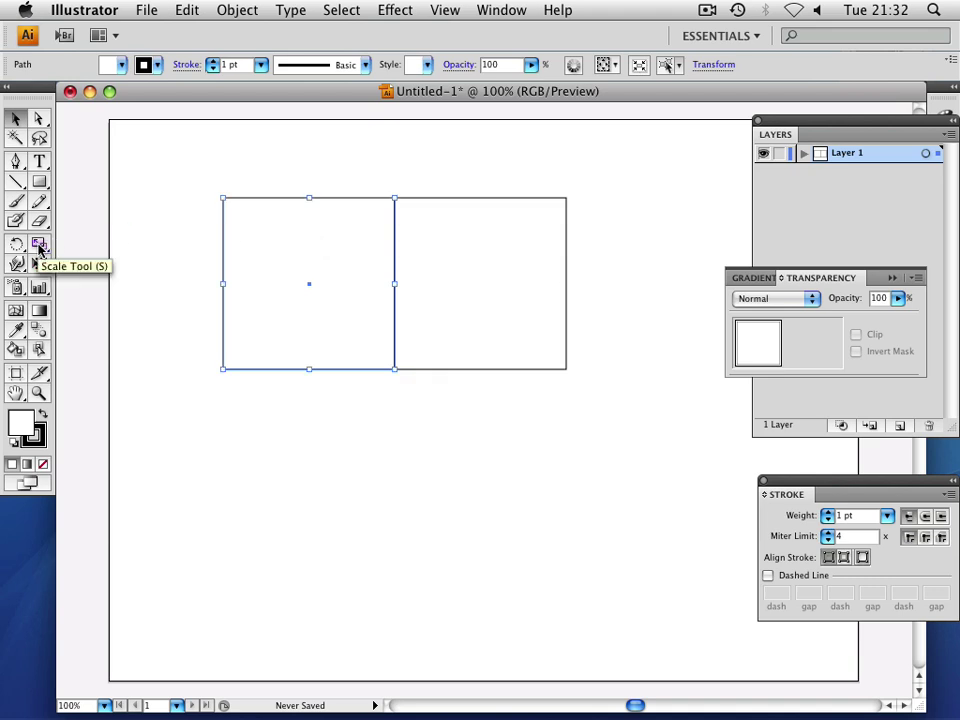
Shear the left square downward from its top-left corner with the Shear tool
{"action": "left_click_drag", "start_coordinate": [39, 246], "coordinate": [95, 206]}
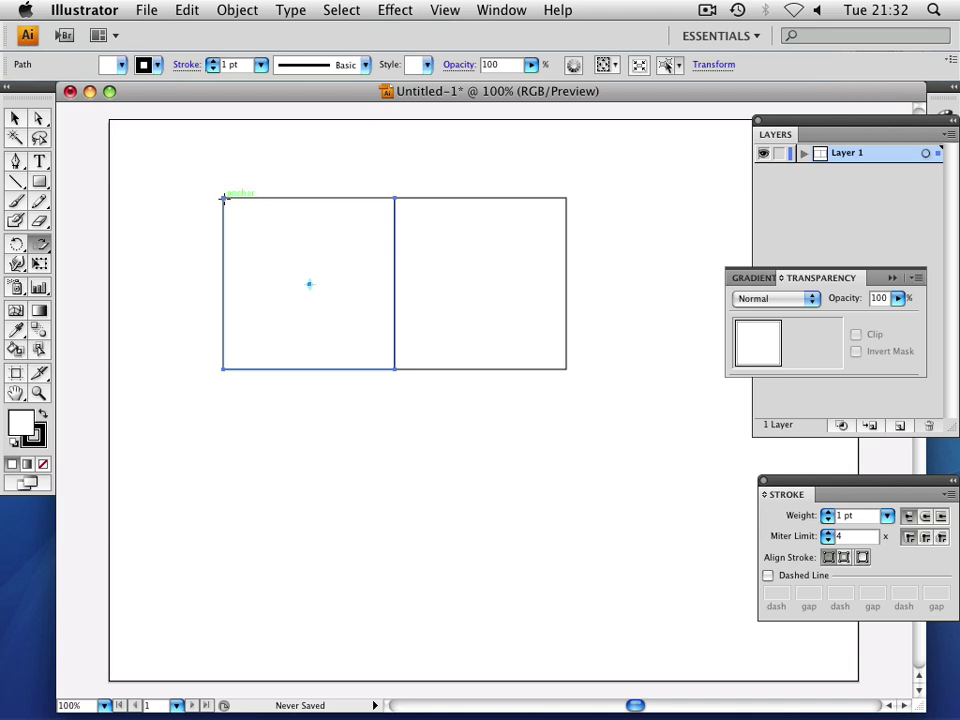
{"action": "left_click_drag", "start_coordinate": [222, 197], "coordinate": [222, 197]}
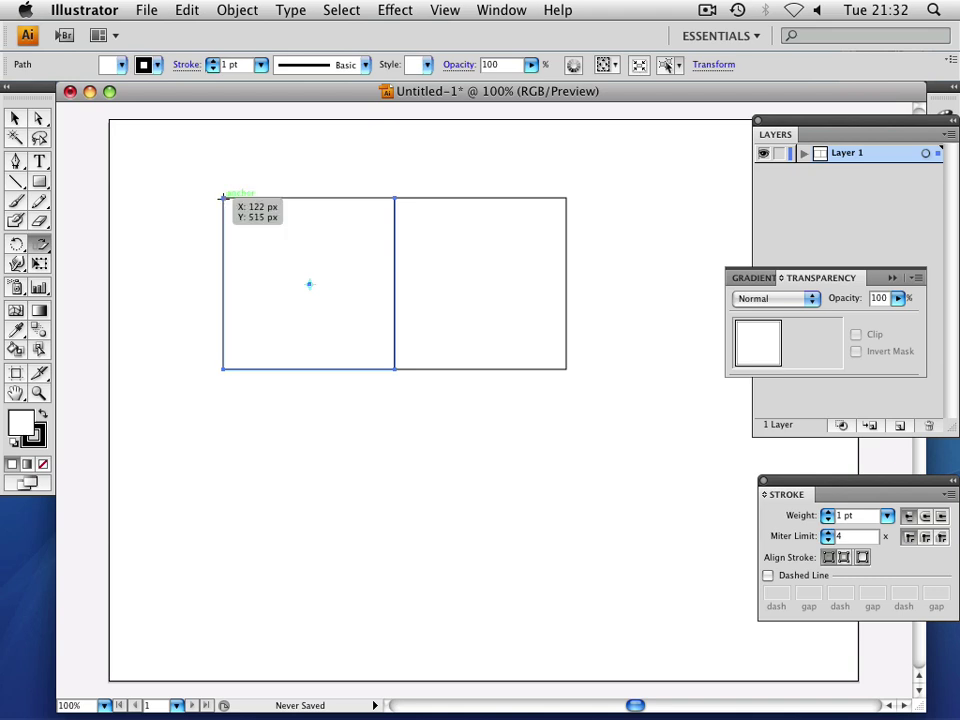
{"action": "left_click_drag", "start_coordinate": [222, 197], "coordinate": [225, 157]}
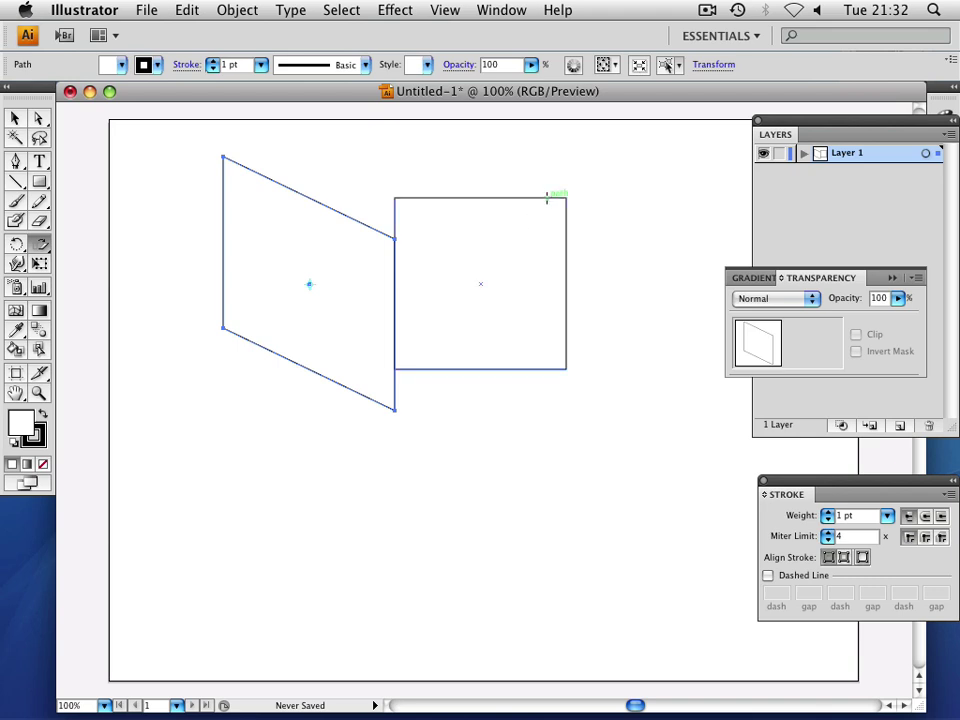
{"action": "left_click_drag", "start_coordinate": [566, 198], "coordinate": [559, 178]}
{"action": "key", "text": "super+z"}
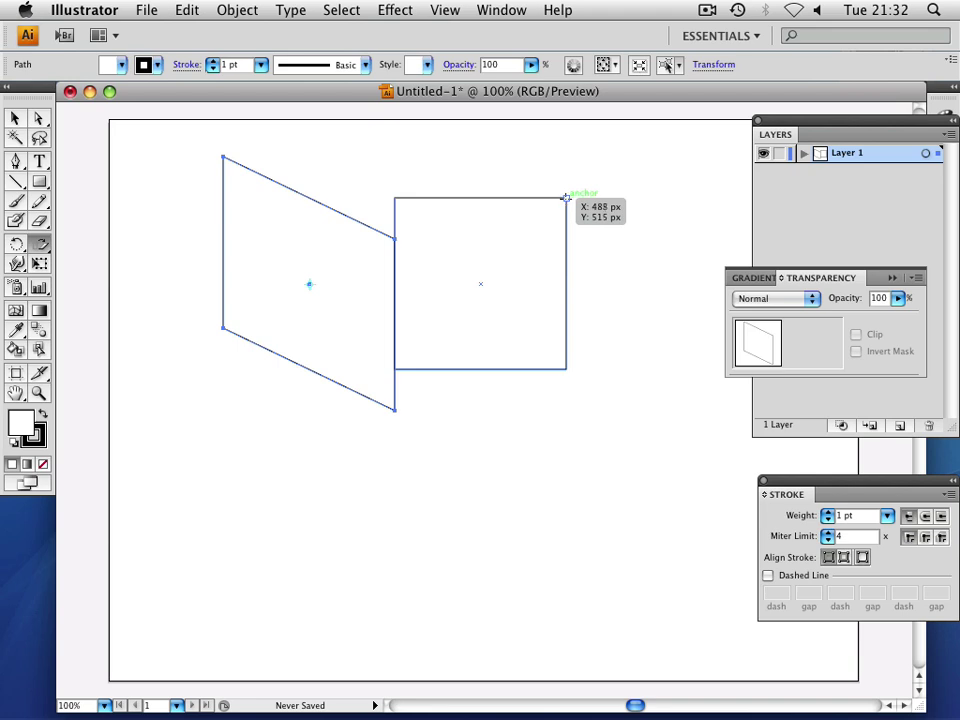
{"action": "left_click_drag", "start_coordinate": [566, 198], "coordinate": [560, 188]}
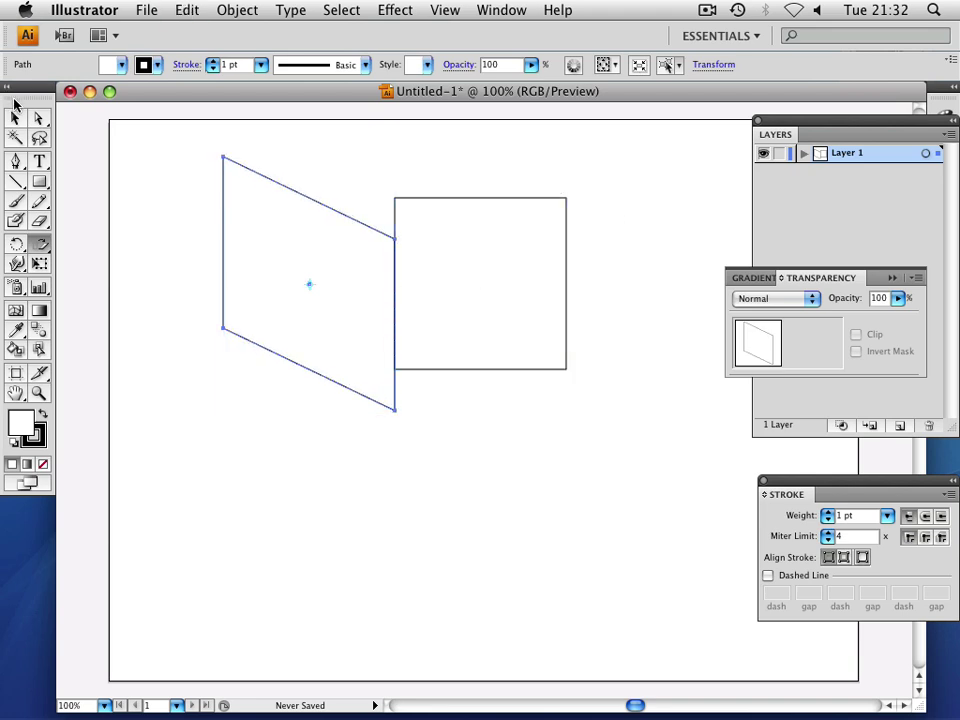
Shear the right square upward to mirror the left face along their shared edge
{"action": "left_click", "coordinate": [15, 117]}
{"action": "left_click", "coordinate": [415, 222]}
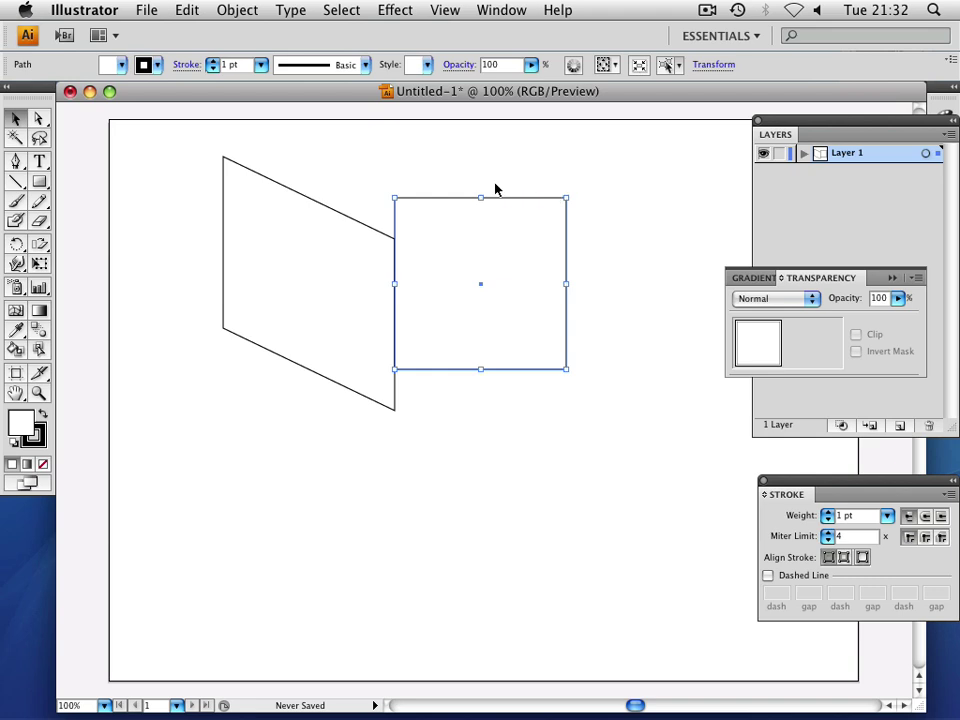
{"action": "left_click", "coordinate": [39, 243]}
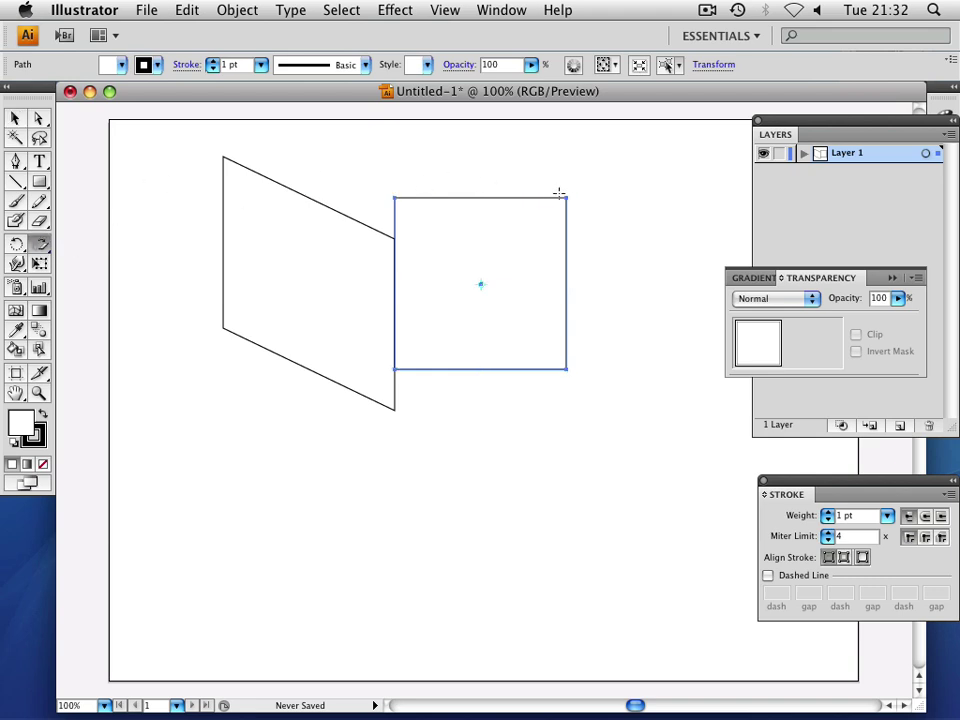
{"action": "left_click_drag", "start_coordinate": [566, 196], "coordinate": [563, 160]}
{"action": "key", "text": "v"}
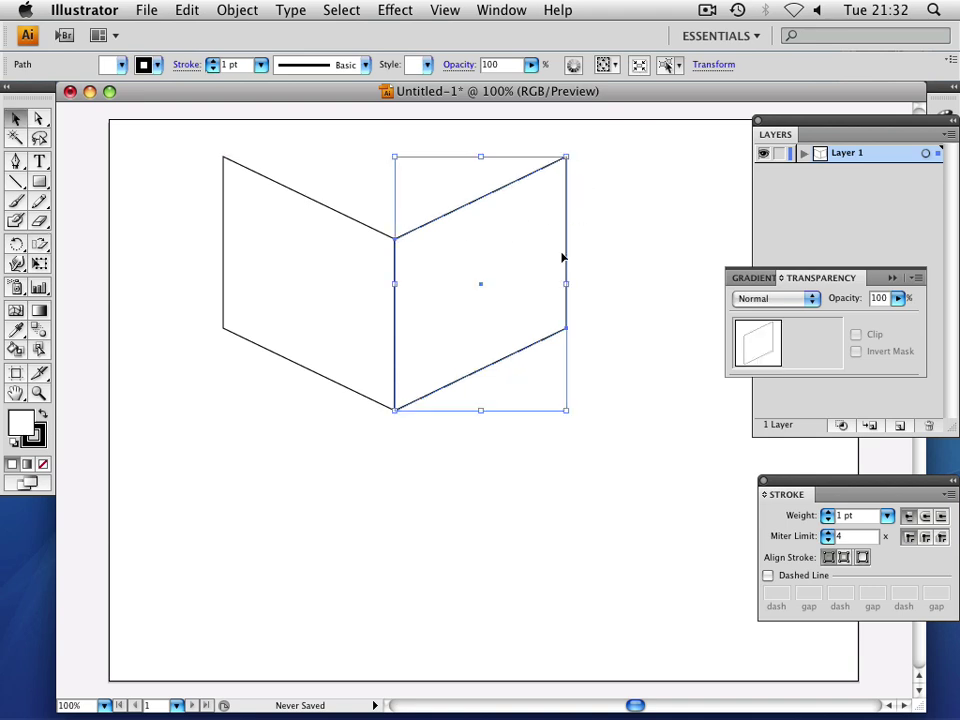
{"action": "left_click", "coordinate": [603, 259]}
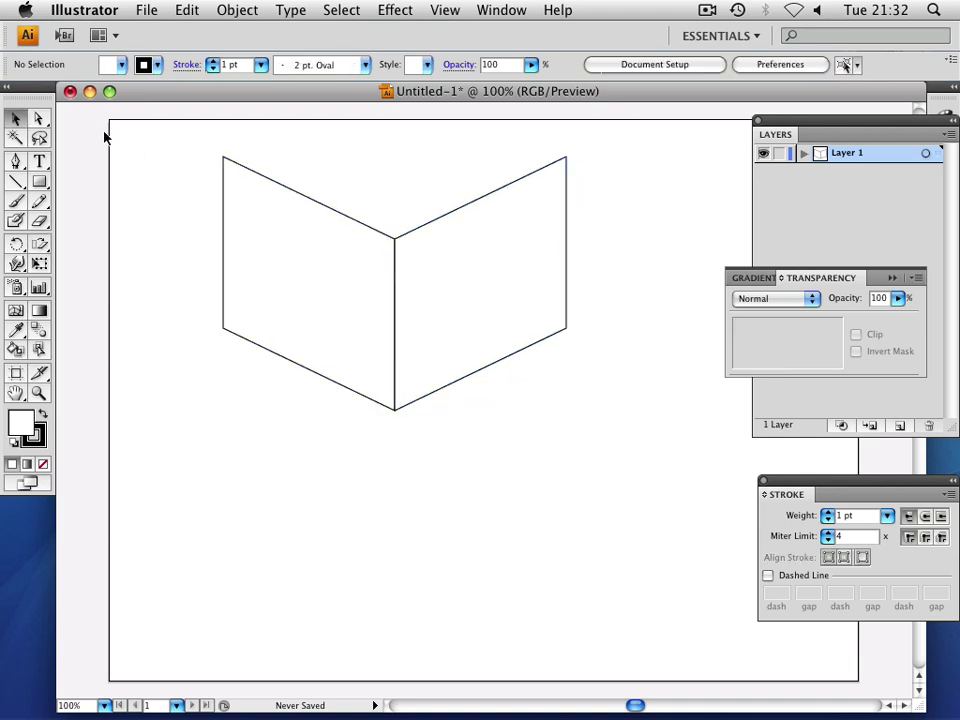
Draw a new square above the two faces, rotate it 45° and widen it into a diamond
{"action": "mouse_move", "coordinate": [143, 139]}
{"action": "left_mouse_down"}
{"action": "mouse_move", "coordinate": [488, 387]}
{"action": "mouse_move", "coordinate": [521, 580]}
{"action": "left_mouse_up"}
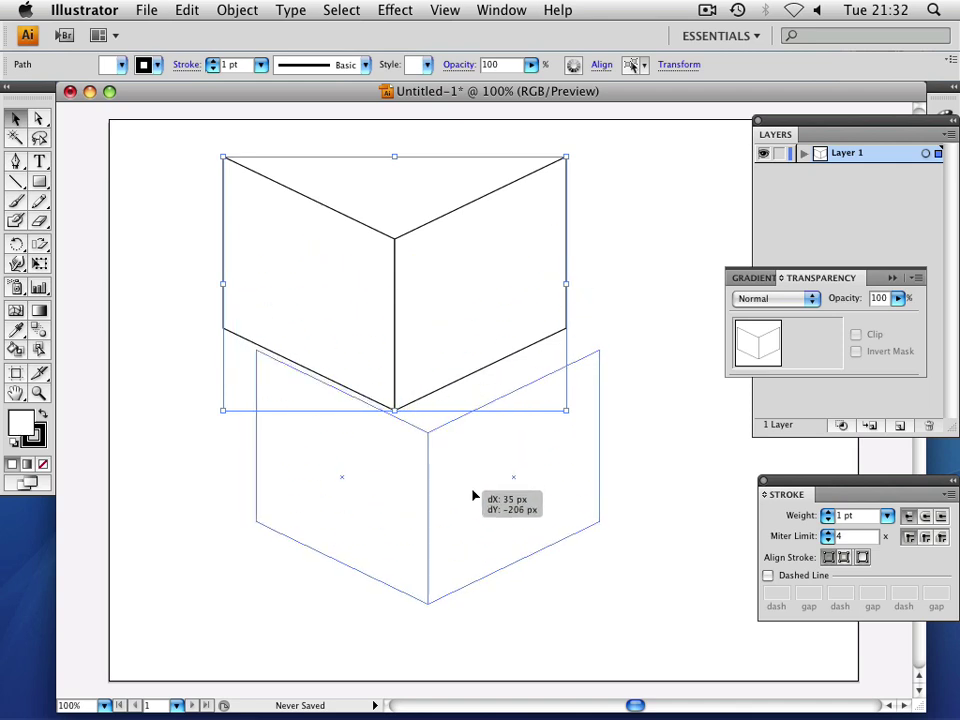
{"action": "left_click", "coordinate": [40, 182]}
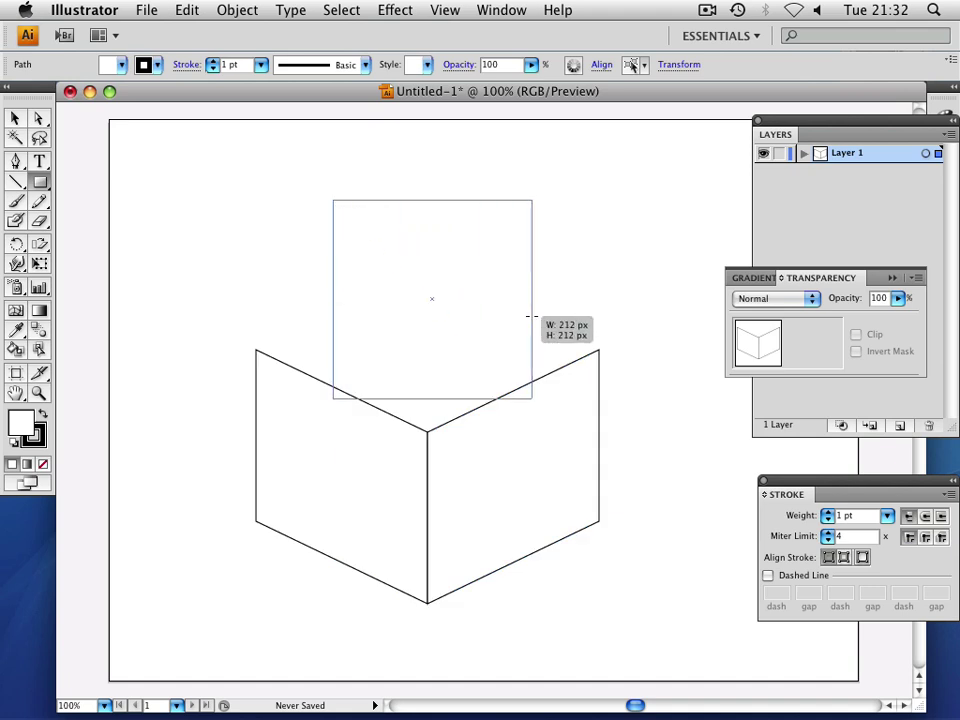
{"action": "left_click_drag", "start_coordinate": [333, 200], "coordinate": [496, 362]}
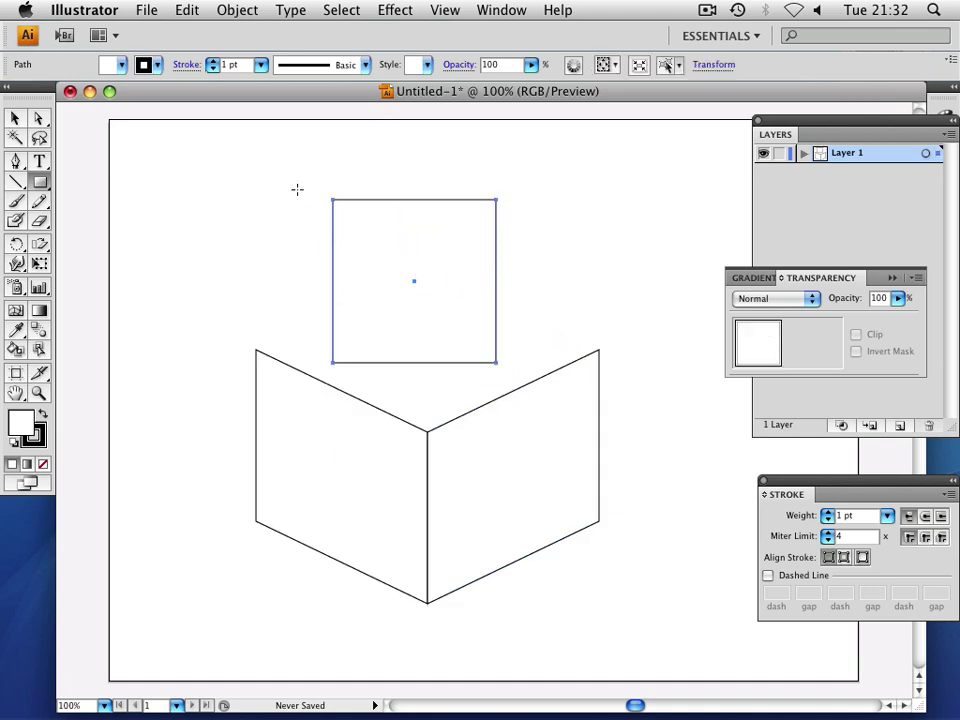
{"action": "key", "text": "v"}
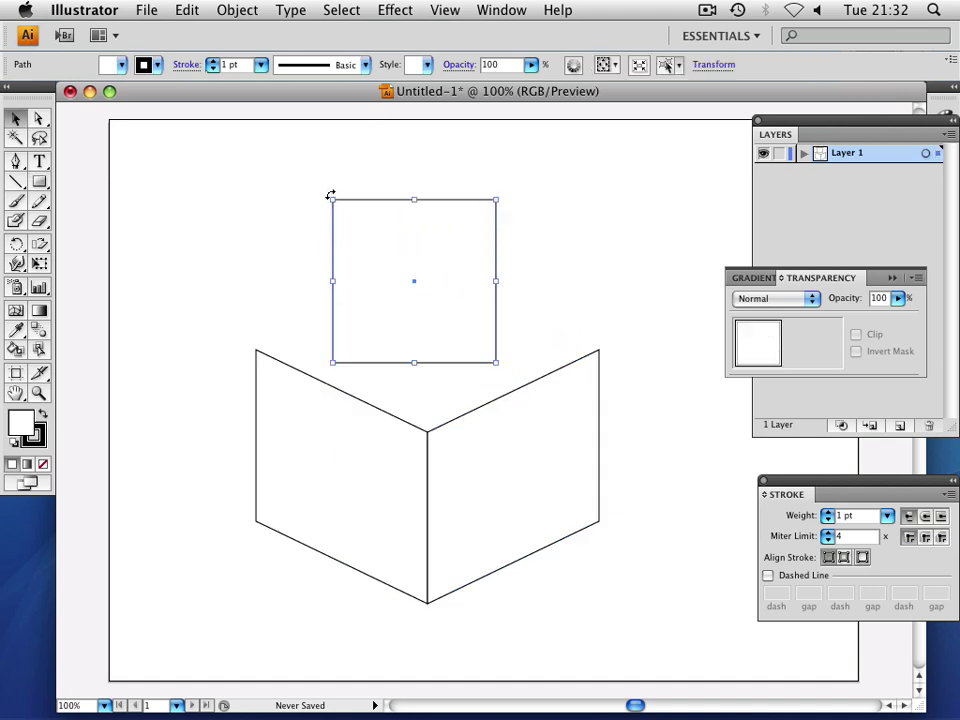
{"action": "left_click_drag", "start_coordinate": [369, 178], "coordinate": [385, 175]}
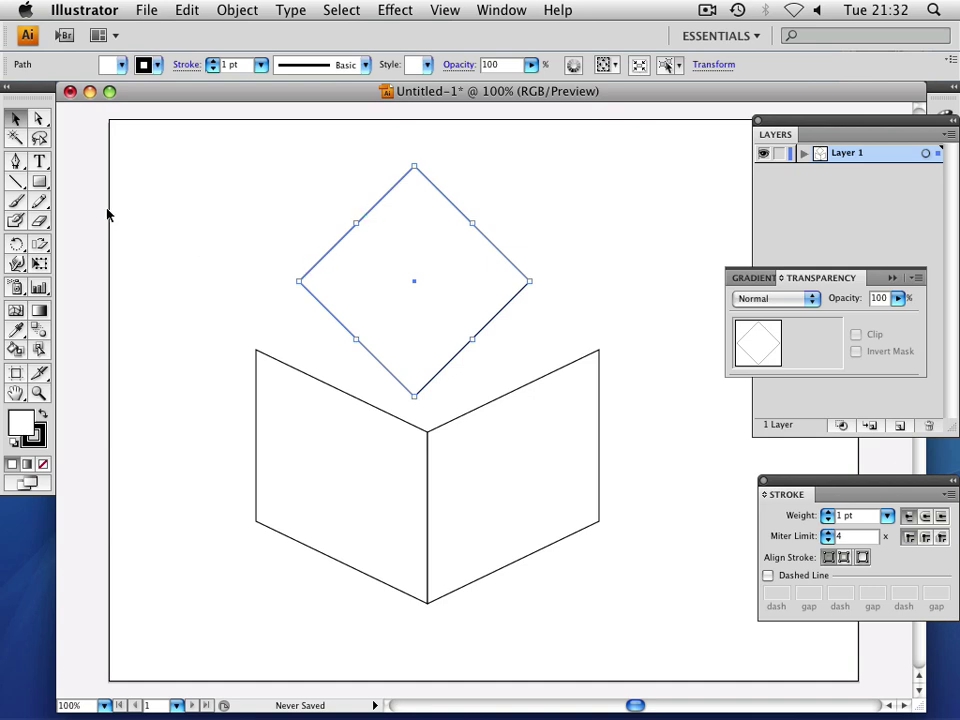
{"action": "left_click_drag", "start_coordinate": [300, 282], "coordinate": [258, 349]}
{"action": "mouse_move", "coordinate": [529, 281]}
{"action": "left_mouse_down"}
{"action": "mouse_move", "coordinate": [592, 325]}
{"action": "mouse_move", "coordinate": [597, 348]}
{"action": "left_mouse_up"}
Reset the diamond's bounding box and squash it vertically onto the cube's top
{"action": "right_click", "coordinate": [404, 261]}
{"action": "mouse_move", "coordinate": [490, 477]}
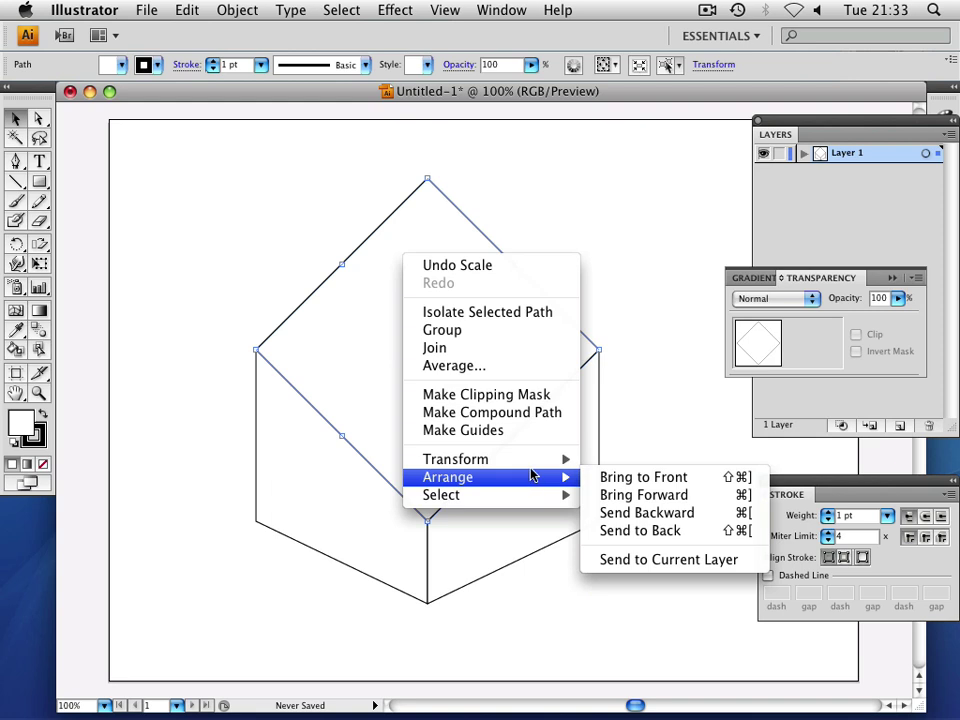
{"action": "left_click", "coordinate": [654, 558]}
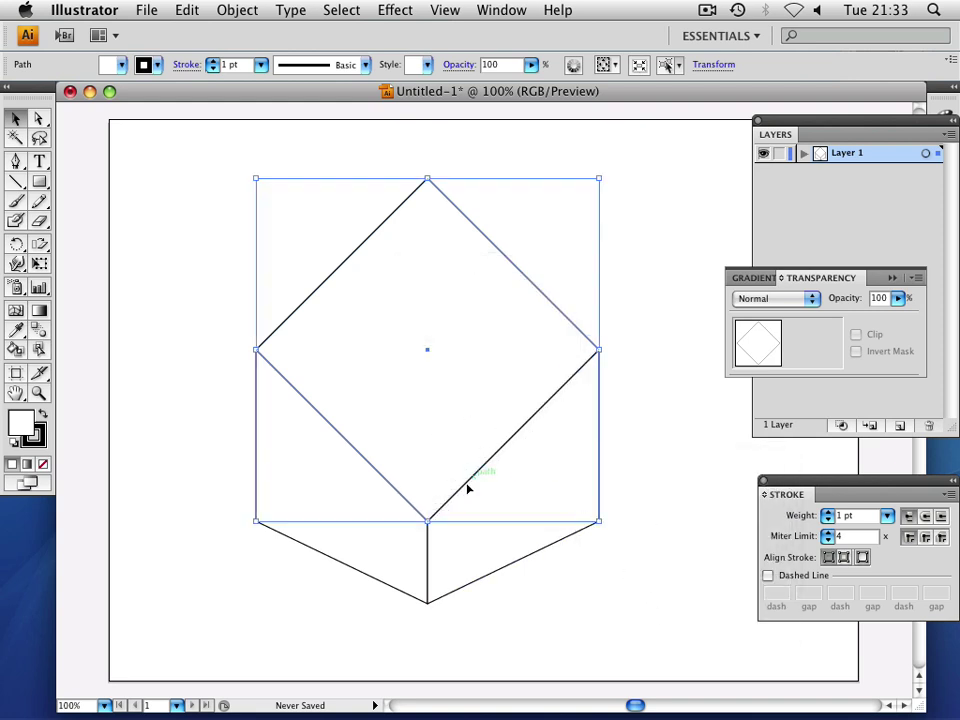
{"action": "left_click_drag", "start_coordinate": [427, 520], "coordinate": [425, 430]}
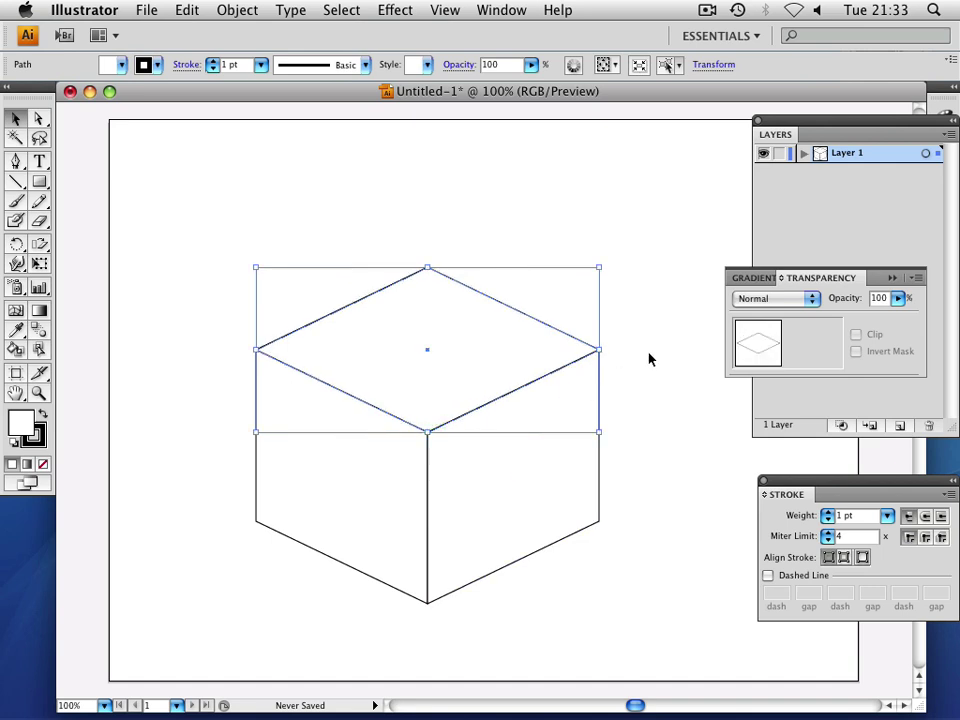
{"action": "left_click", "coordinate": [636, 315]}
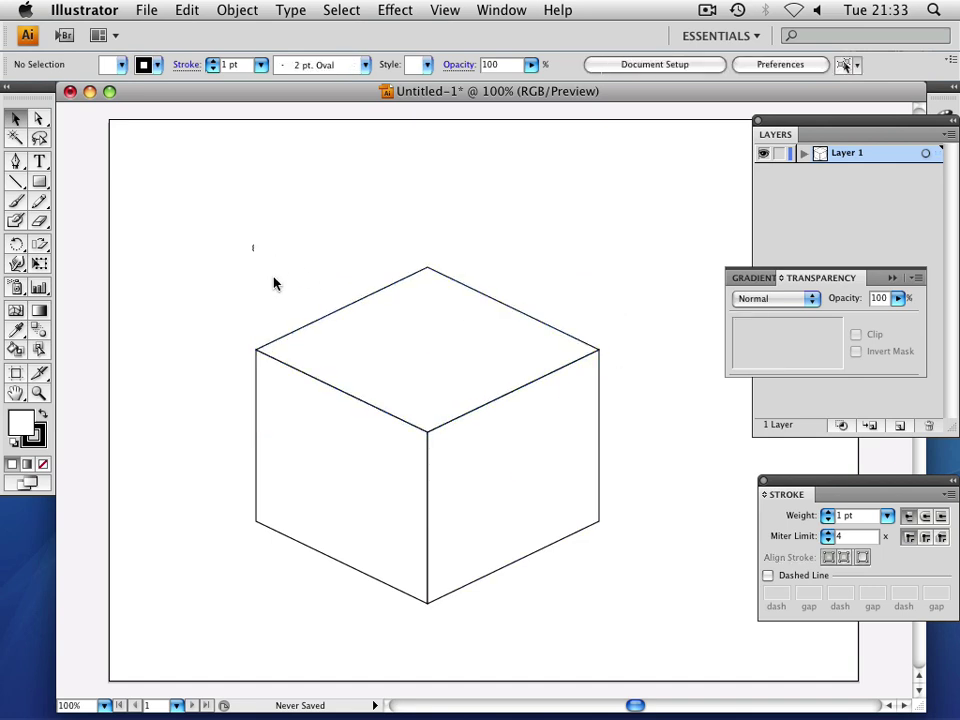
Group the cube's three faces together
{"action": "left_click_drag", "start_coordinate": [253, 242], "coordinate": [566, 619]}
{"action": "right_click", "coordinate": [450, 428]}
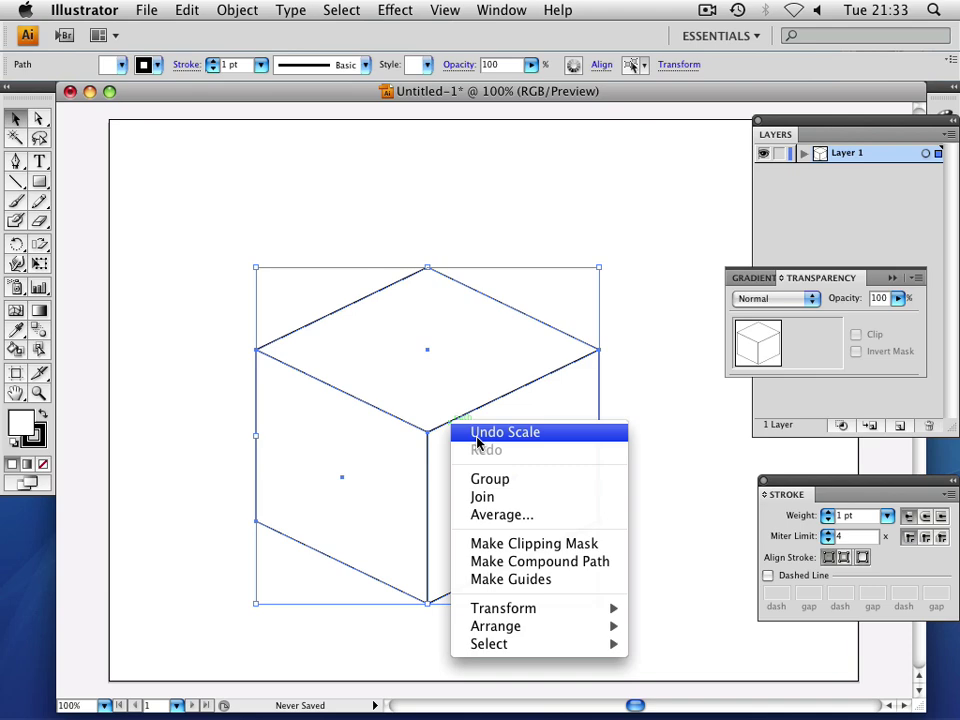
{"action": "left_click", "coordinate": [514, 479]}
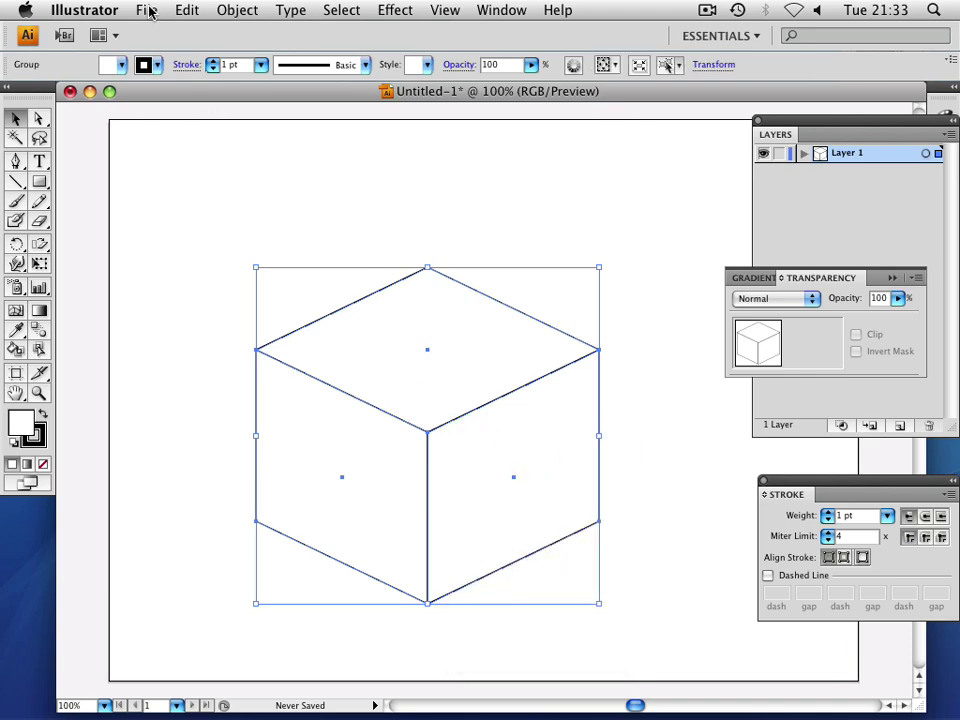
Copy and paste the cube, shrink the copy proportionally, and select both cubes
{"action": "left_click", "coordinate": [192, 10]}
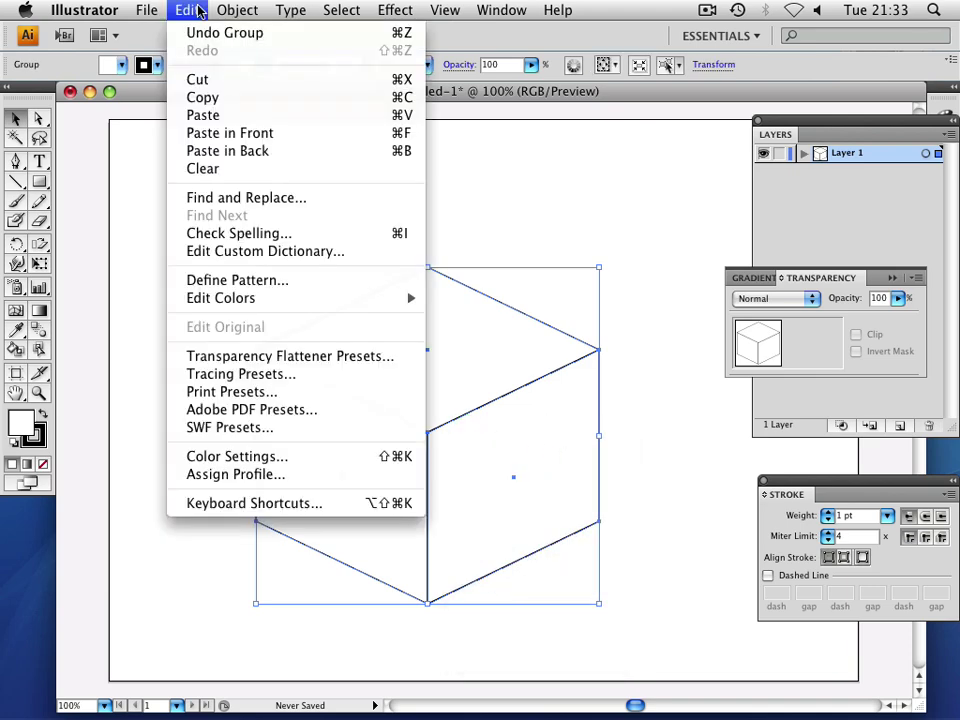
{"action": "left_click", "coordinate": [215, 97]}
{"action": "left_click", "coordinate": [190, 10]}
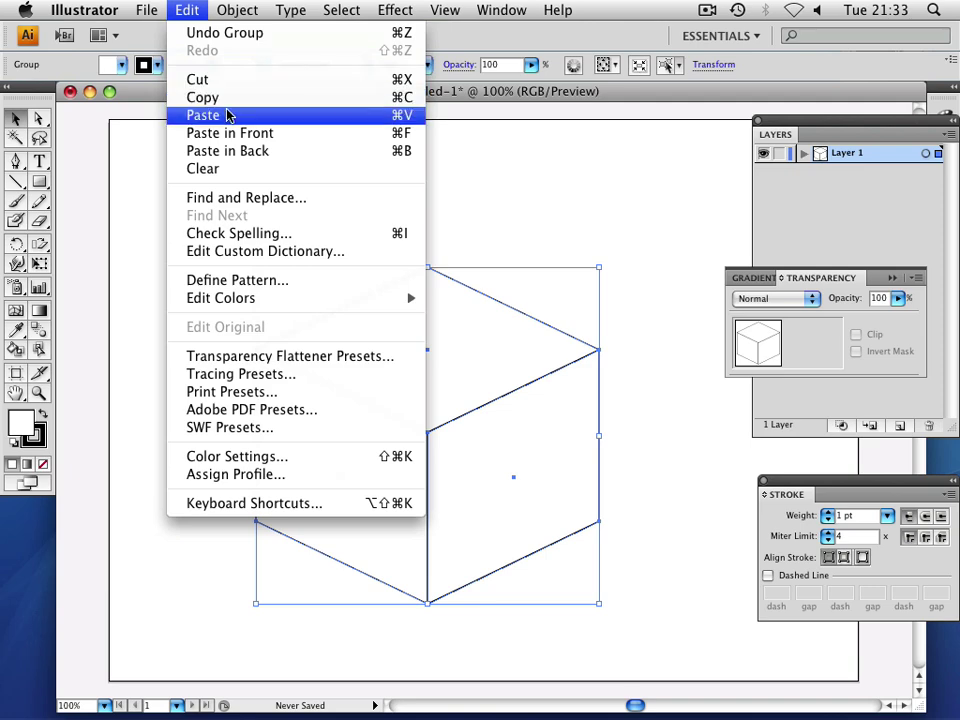
{"action": "left_click", "coordinate": [227, 116]}
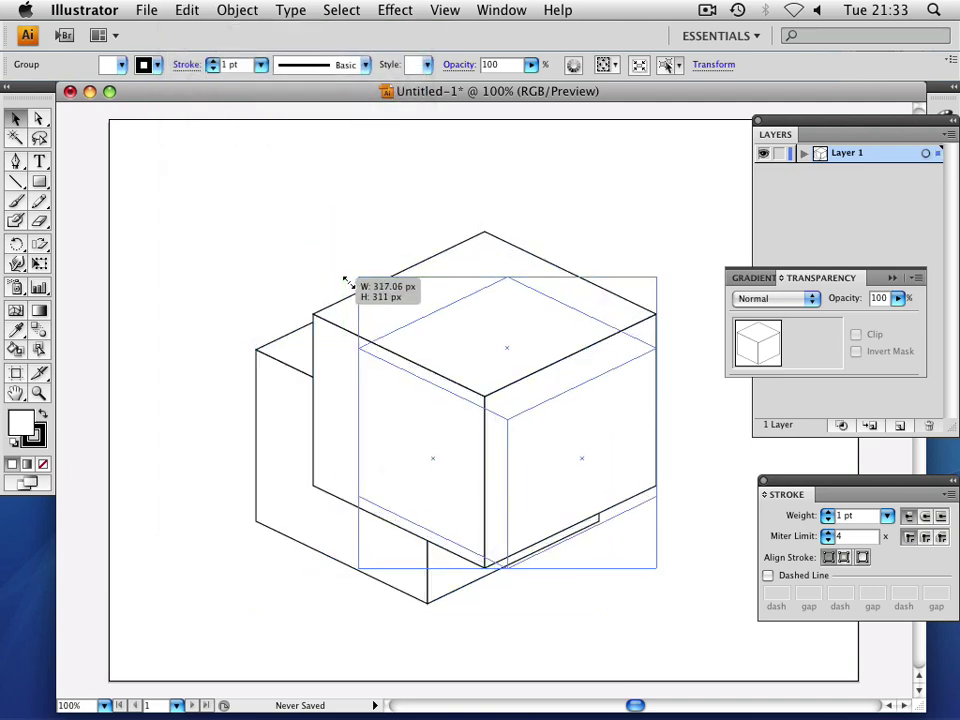
{"action": "left_click_drag", "start_coordinate": [312, 233], "coordinate": [390, 309]}
{"action": "left_click_drag", "start_coordinate": [208, 216], "coordinate": [632, 602]}
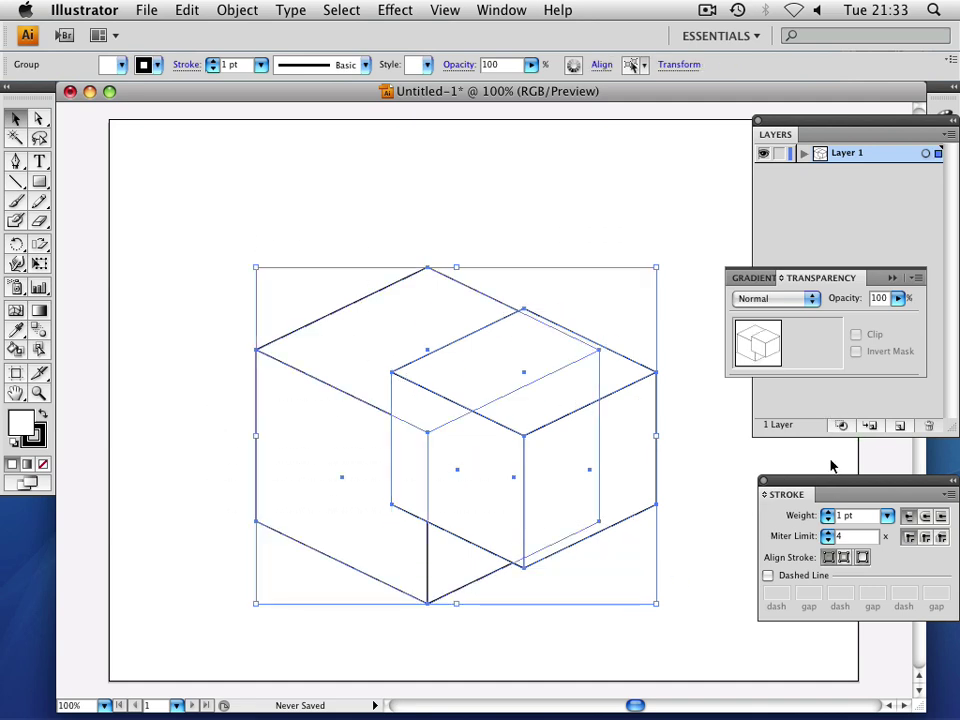
Apply the Blue Radial Gradient preset to both cubes and change its type to Linear
{"action": "left_click", "coordinate": [737, 278]}
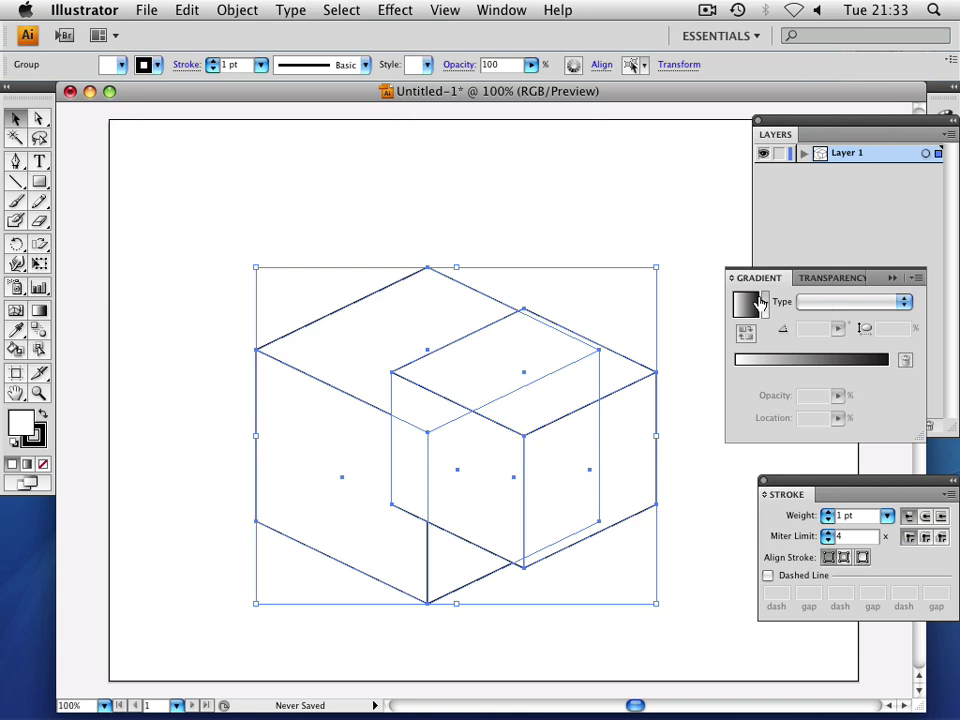
{"action": "left_click", "coordinate": [765, 303]}
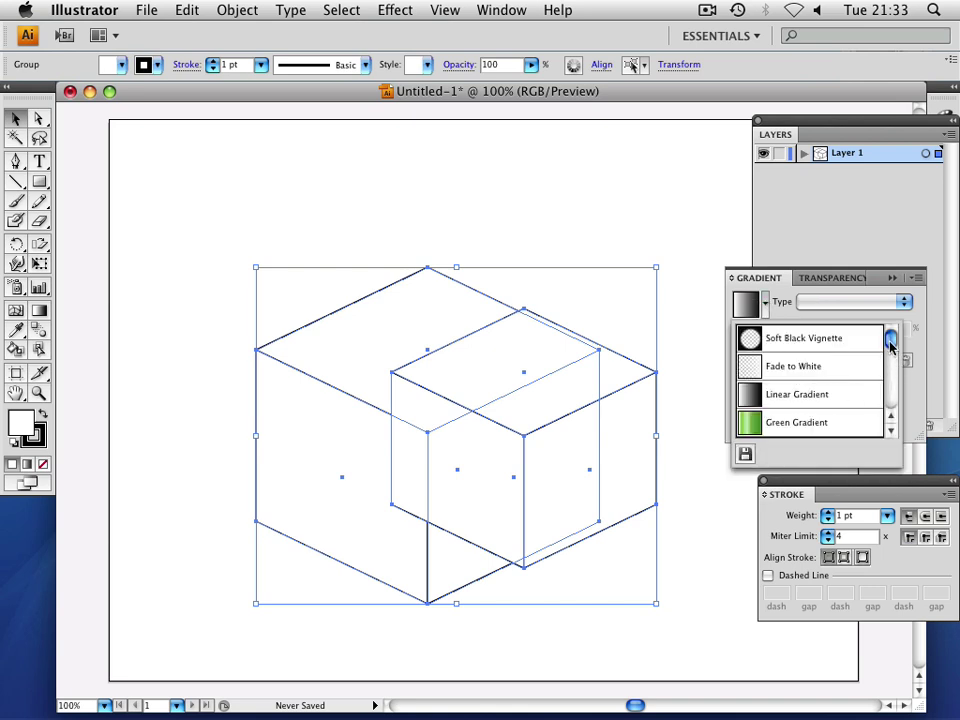
{"action": "left_click", "coordinate": [884, 432]}
{"action": "left_click", "coordinate": [790, 428]}
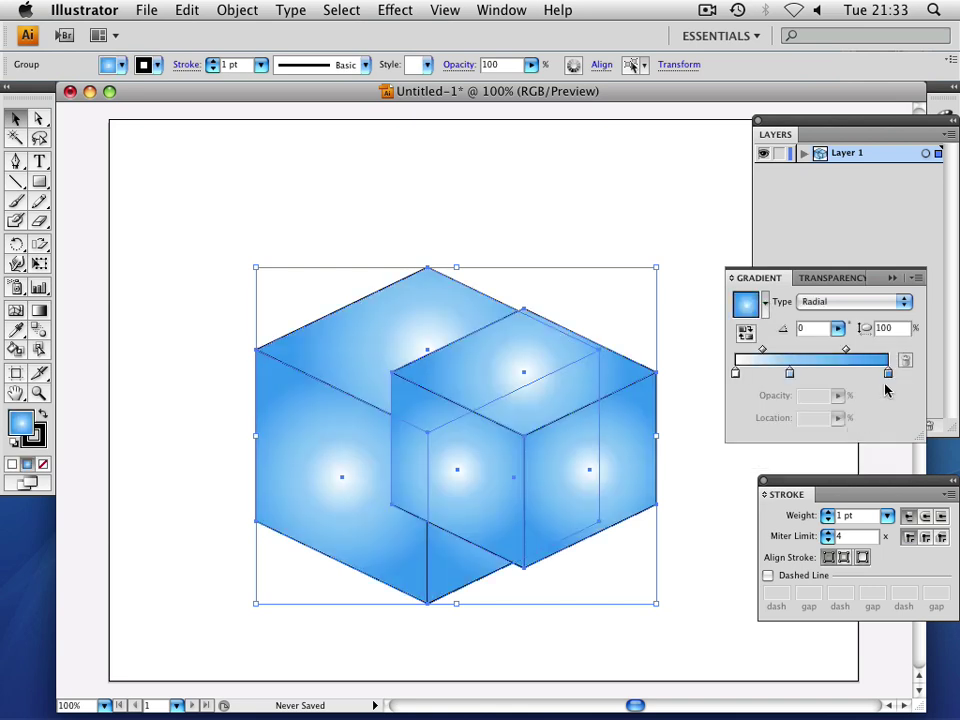
{"action": "left_click", "coordinate": [880, 303]}
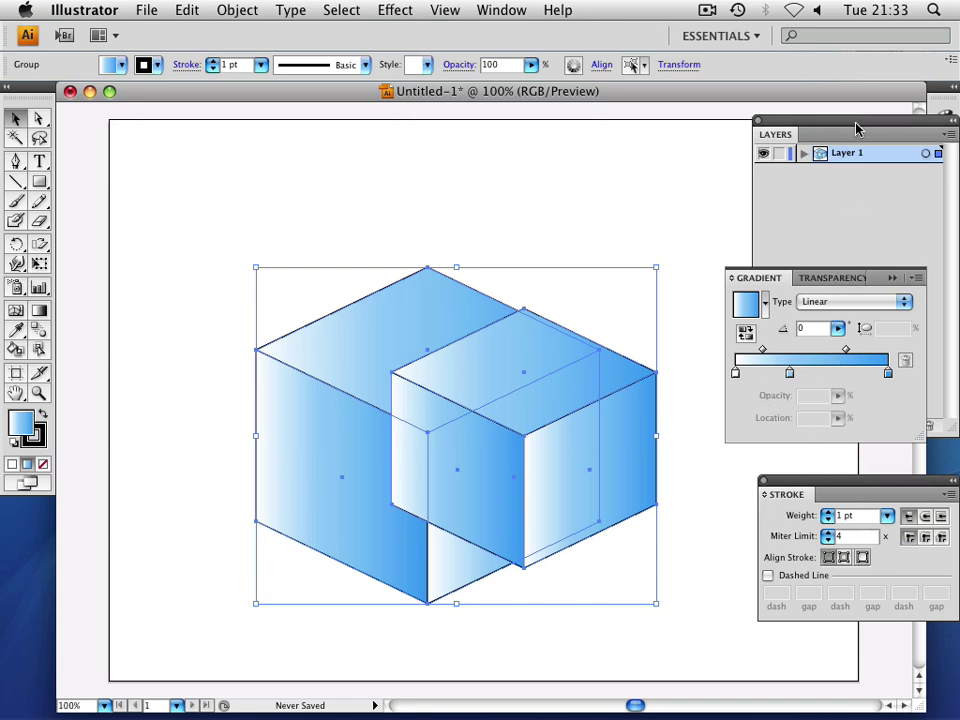
Expand Layer 1 and its groups in the Layers panel and target the smaller cube's group
{"action": "left_click_drag", "start_coordinate": [818, 133], "coordinate": [701, 124]}
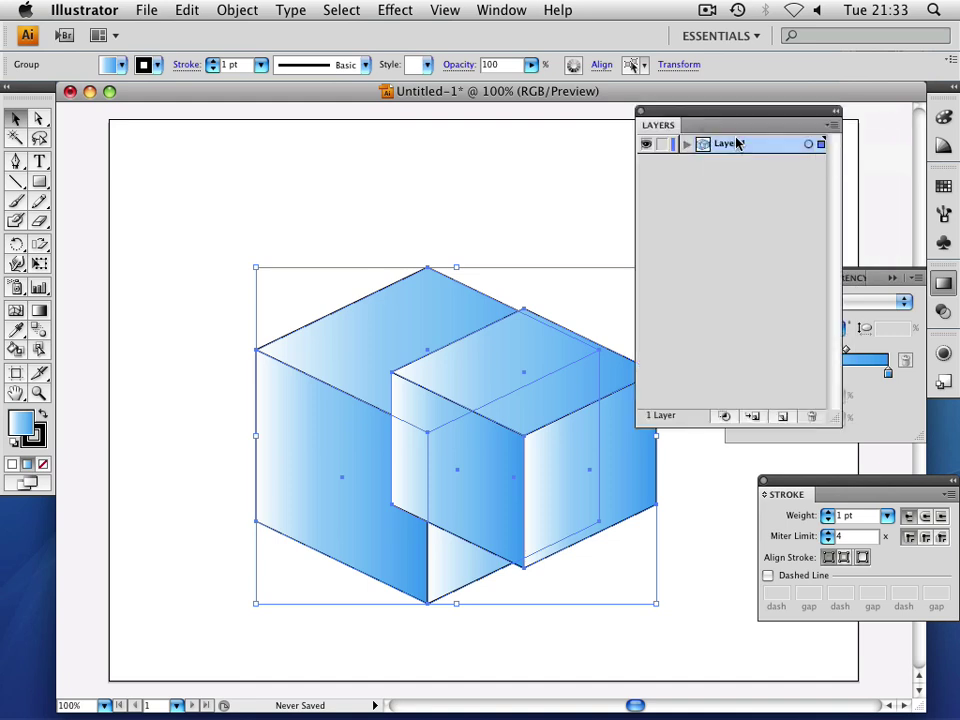
{"action": "left_click", "coordinate": [688, 144]}
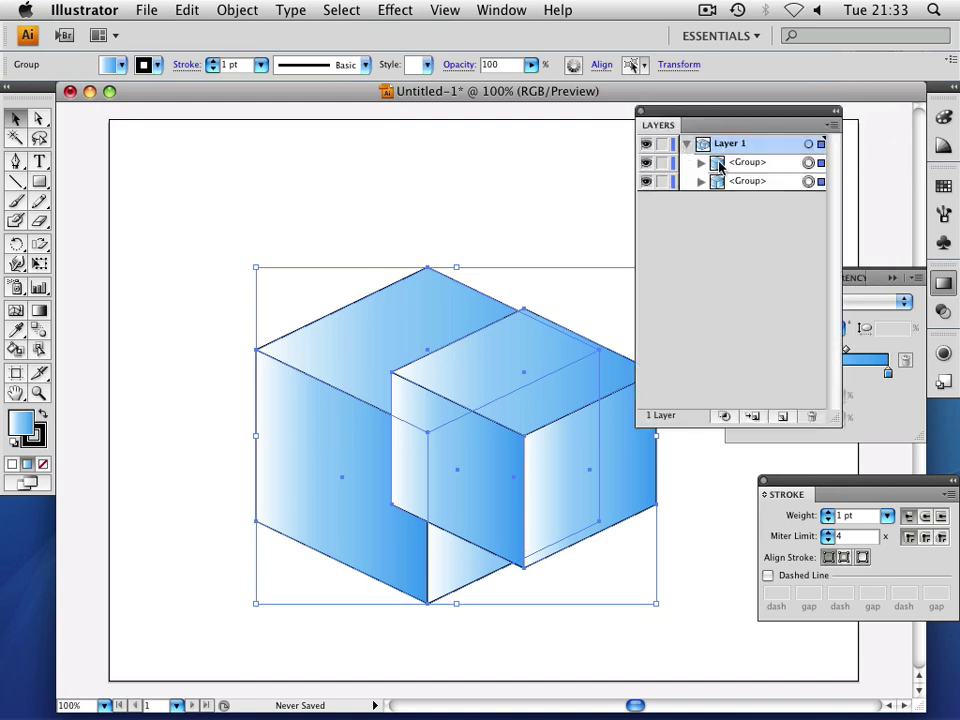
{"action": "left_click", "coordinate": [702, 162]}
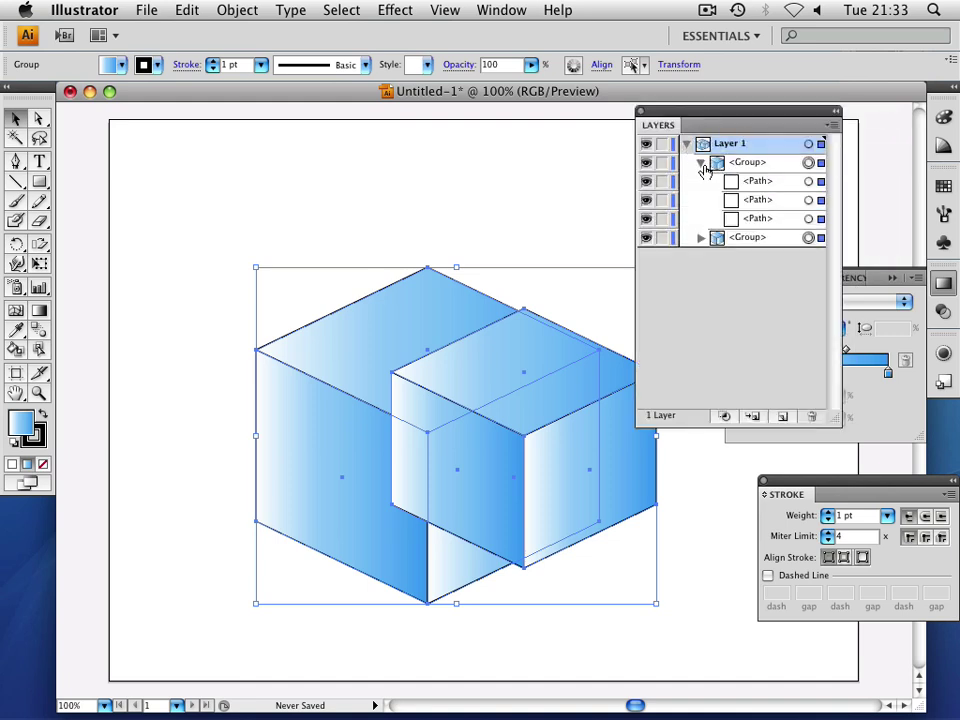
{"action": "left_click", "coordinate": [702, 237]}
{"action": "left_click", "coordinate": [808, 162]}
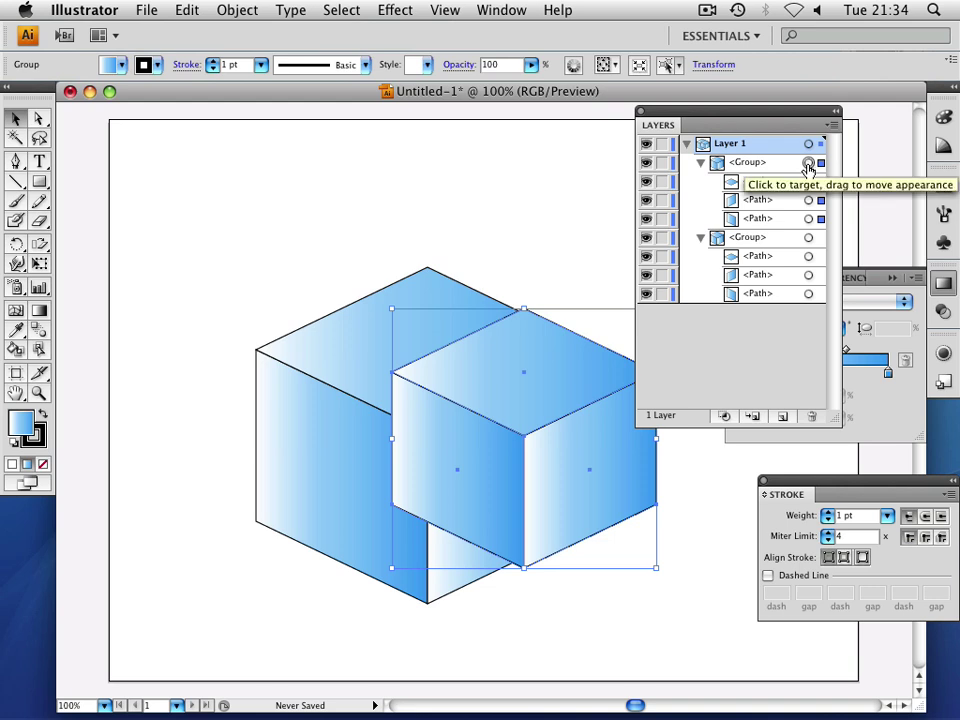
Centre the smaller cube inside the larger one and send it to the back
{"action": "left_click_drag", "start_coordinate": [558, 421], "coordinate": [455, 428]}
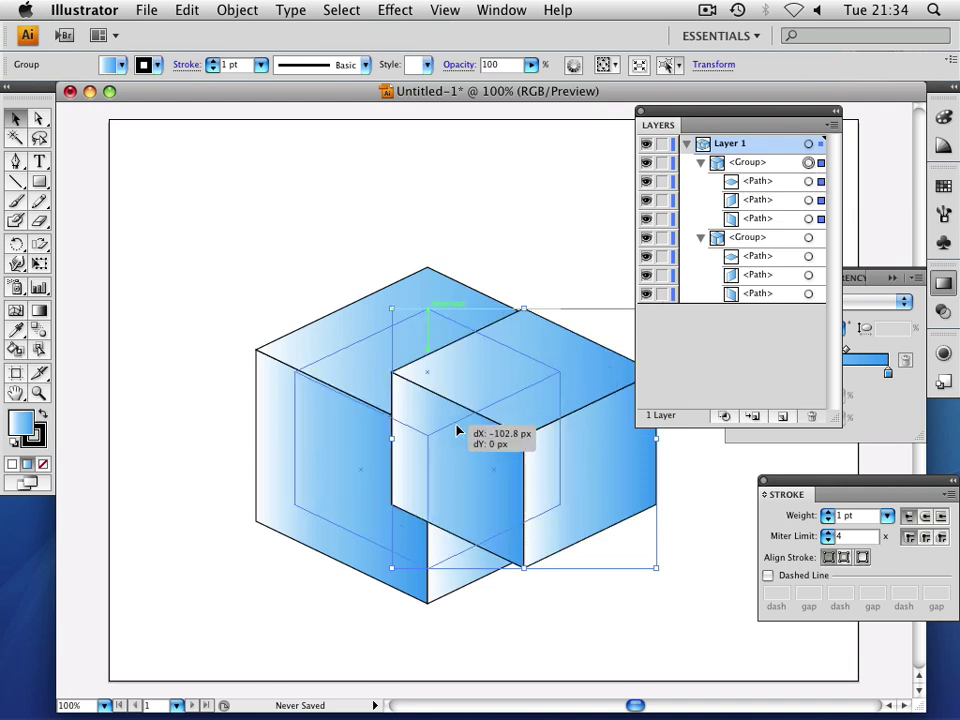
{"action": "left_click_drag", "start_coordinate": [455, 428], "coordinate": [459, 421]}
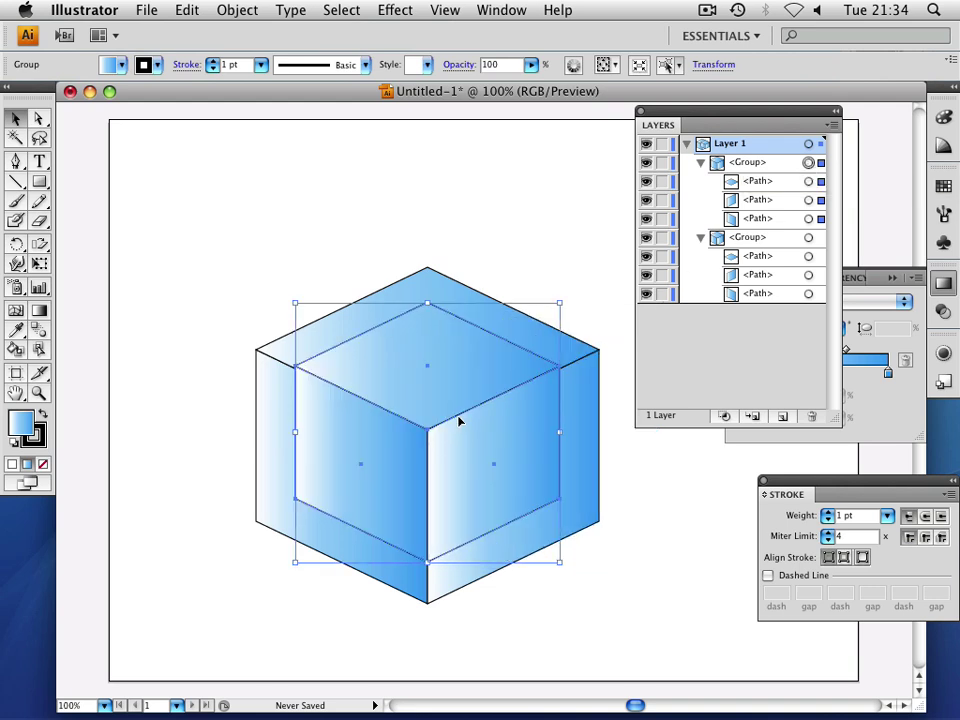
{"action": "right_click", "coordinate": [459, 421]}
{"action": "mouse_move", "coordinate": [503, 535]}
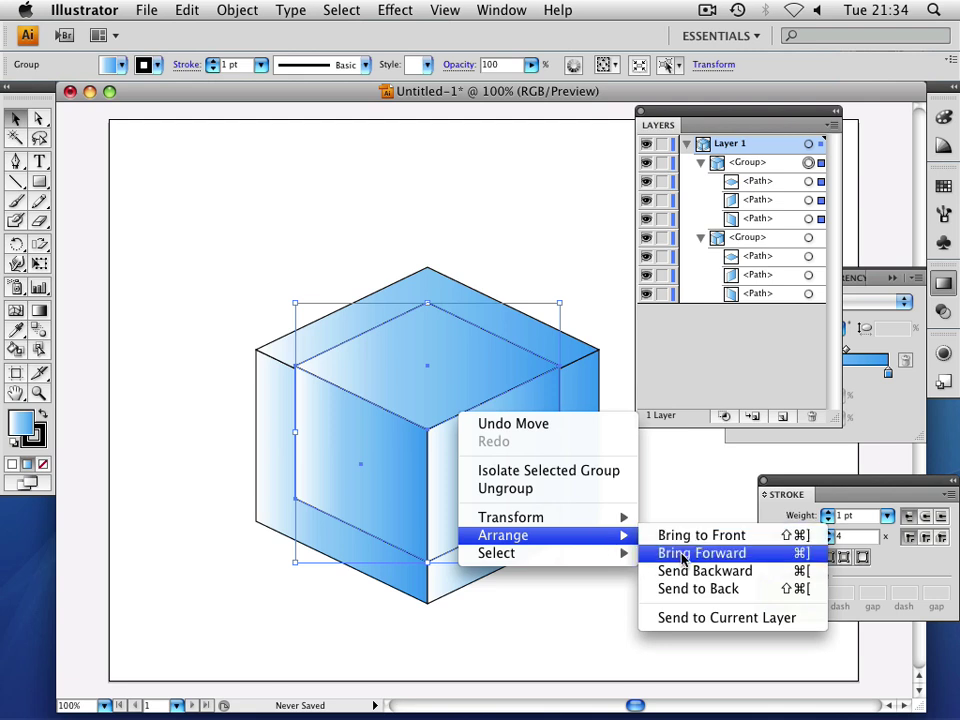
{"action": "left_click", "coordinate": [728, 589]}
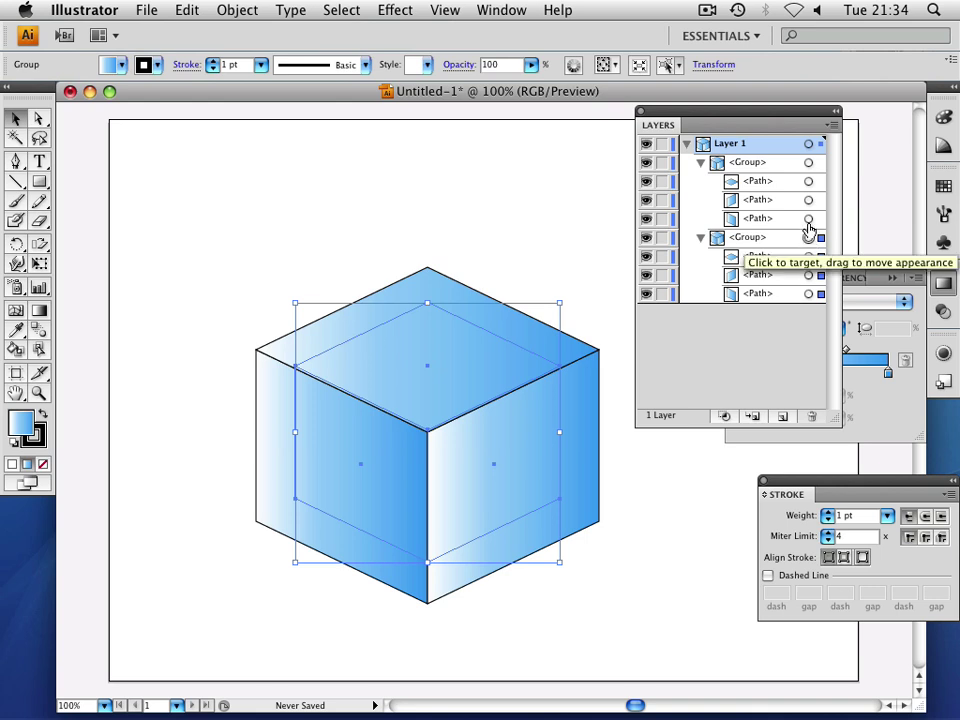
{"action": "left_click", "coordinate": [808, 162]}
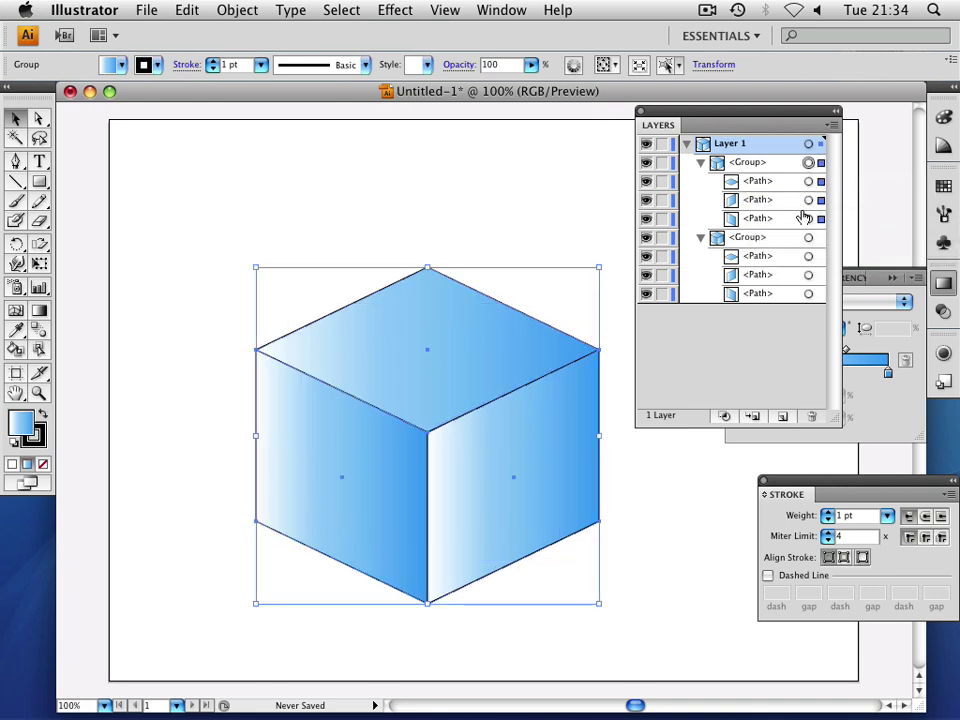
Lower the larger cube's opacity to about 70% in the Transparency panel
{"action": "left_click", "coordinate": [855, 295]}
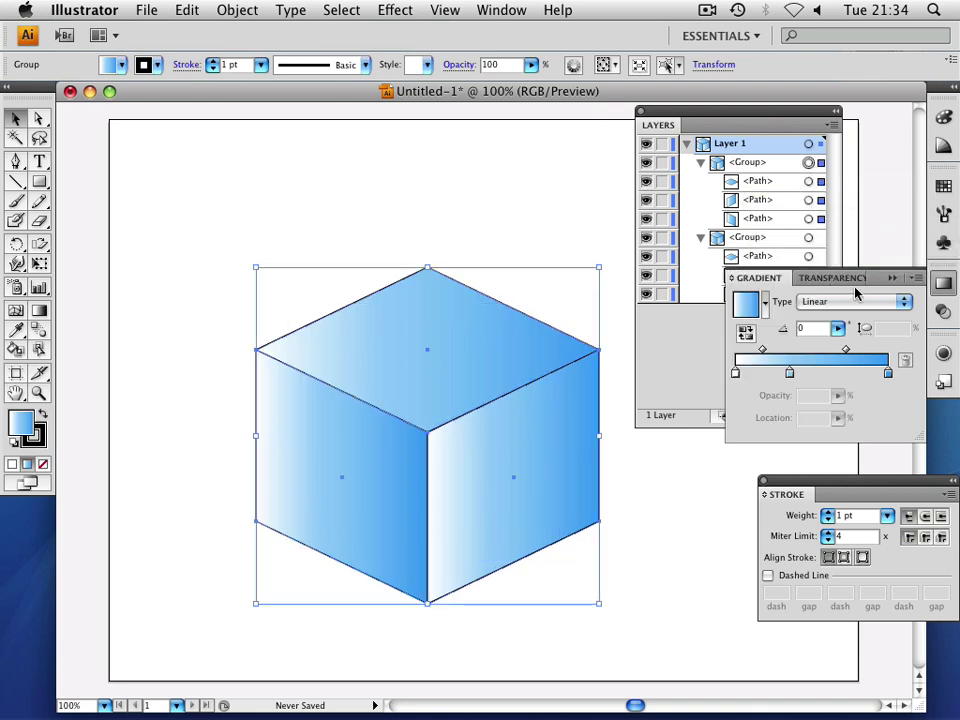
{"action": "left_click", "coordinate": [850, 279]}
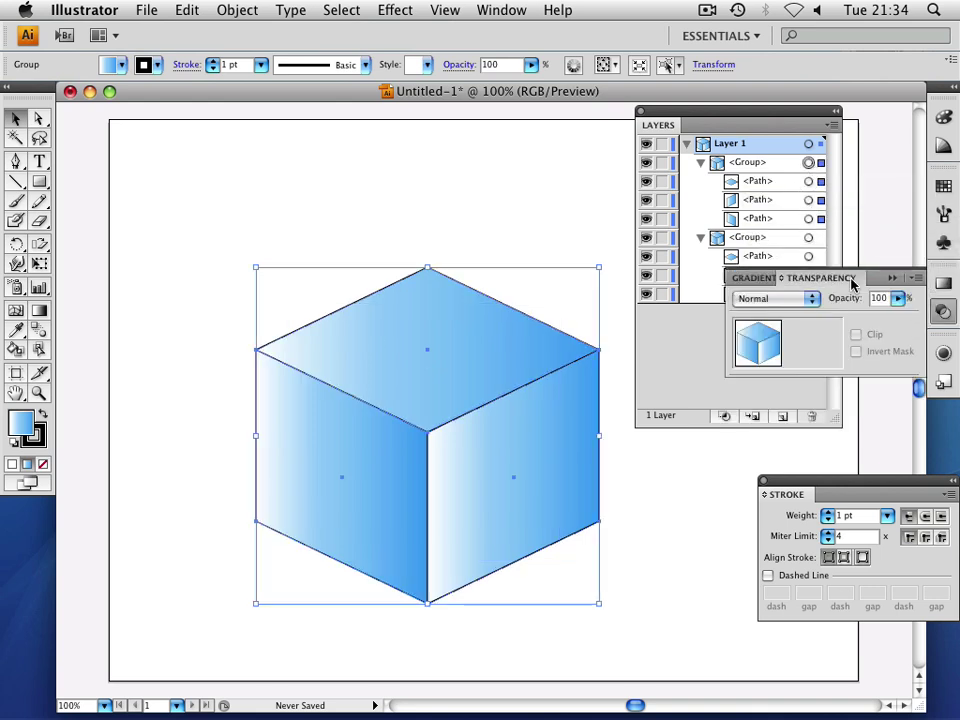
{"action": "left_click", "coordinate": [897, 299]}
{"action": "left_click_drag", "start_coordinate": [899, 318], "coordinate": [864, 320]}
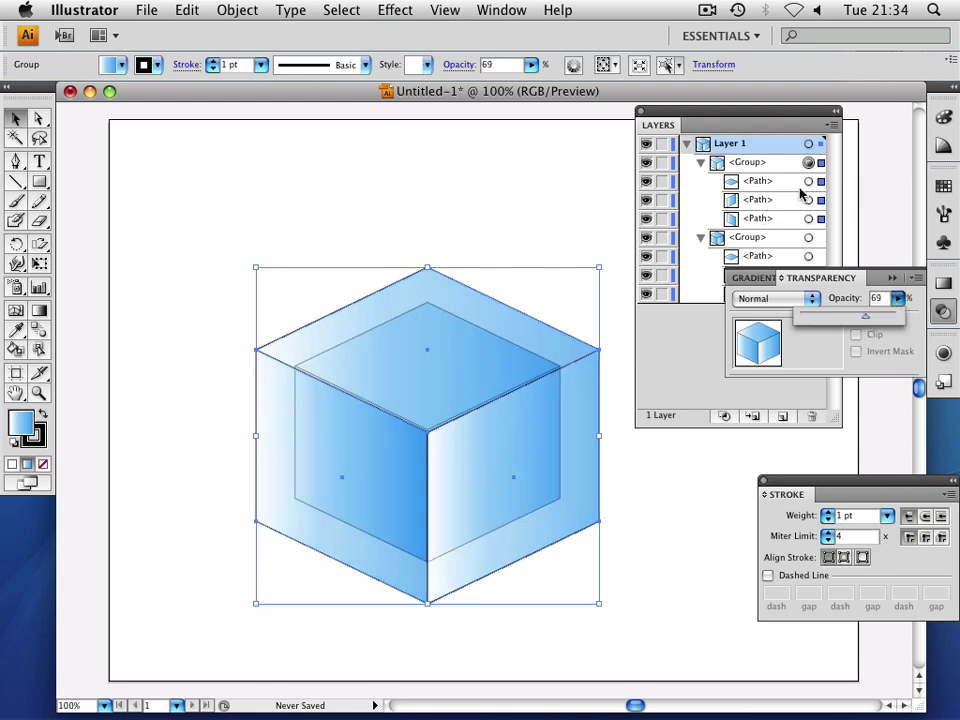
Nudge the inner cube down slightly and deselect everything
{"action": "left_click", "coordinate": [808, 237]}
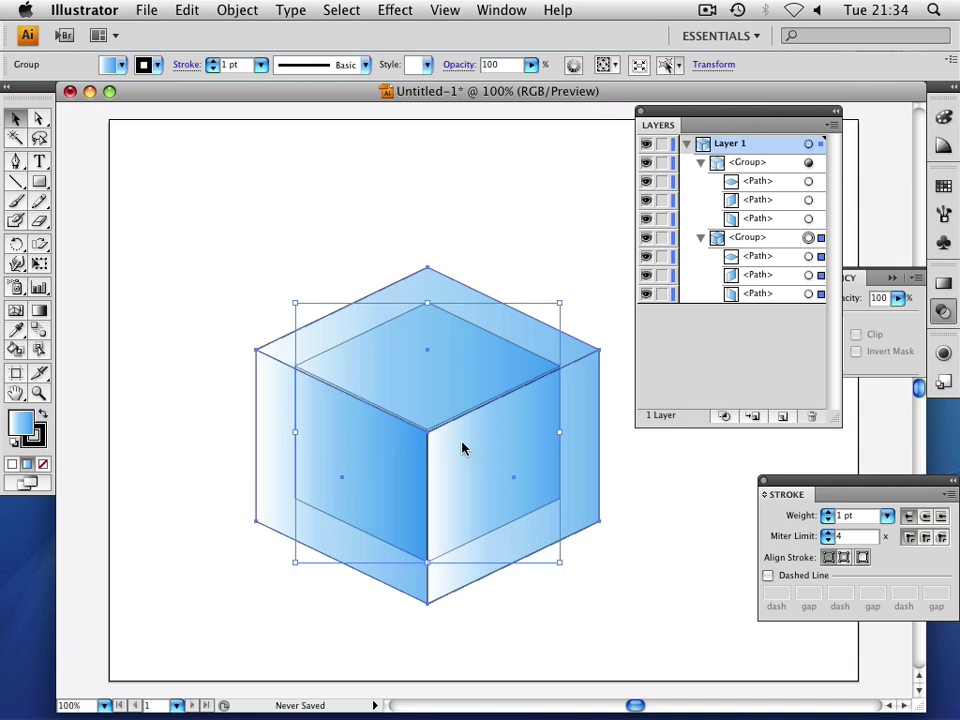
{"action": "left_click_drag", "start_coordinate": [463, 447], "coordinate": [463, 444]}
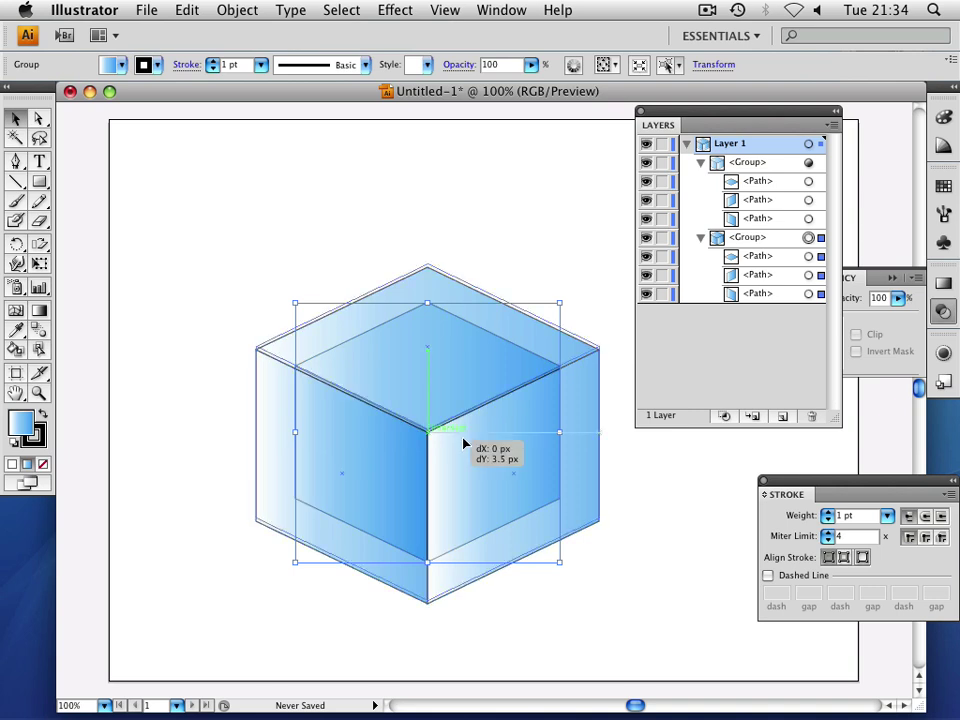
{"action": "left_click", "coordinate": [643, 459]}
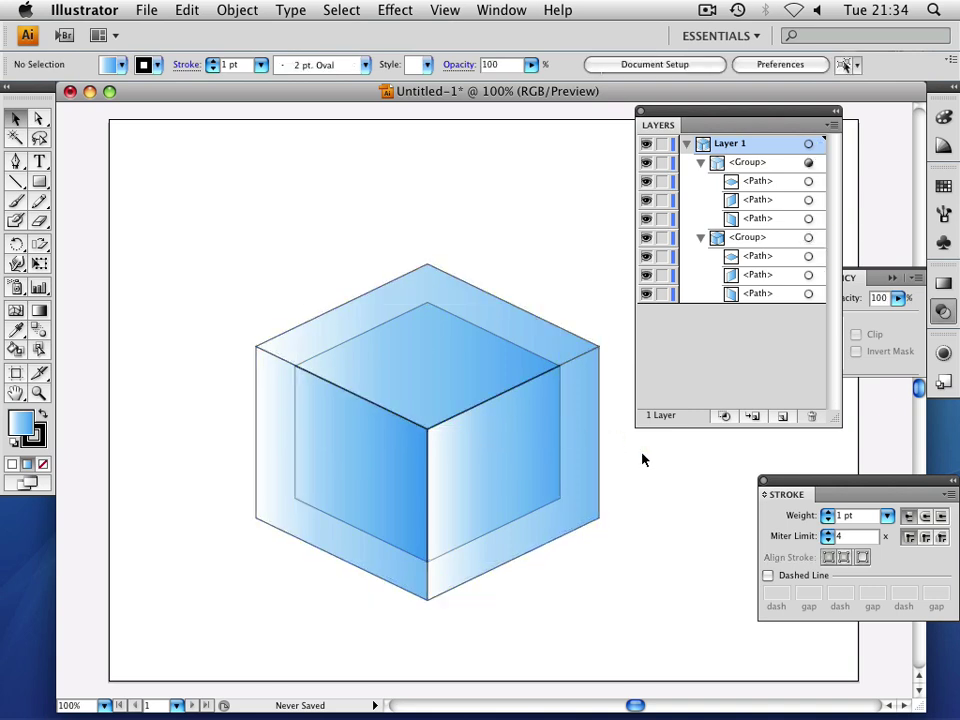